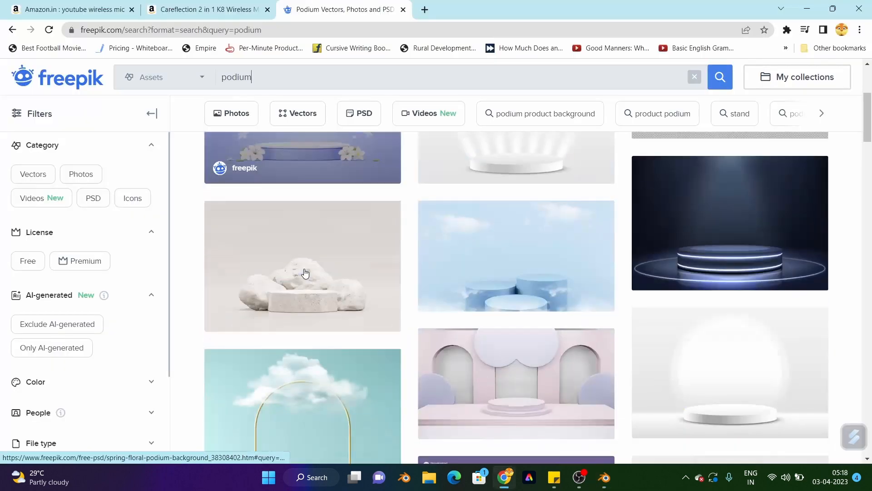
Browse the podium search results and open the vector of a podium with clouds and a gold arch.
scroll(304, 269, down, 2)
scroll(303, 275, down, 2)
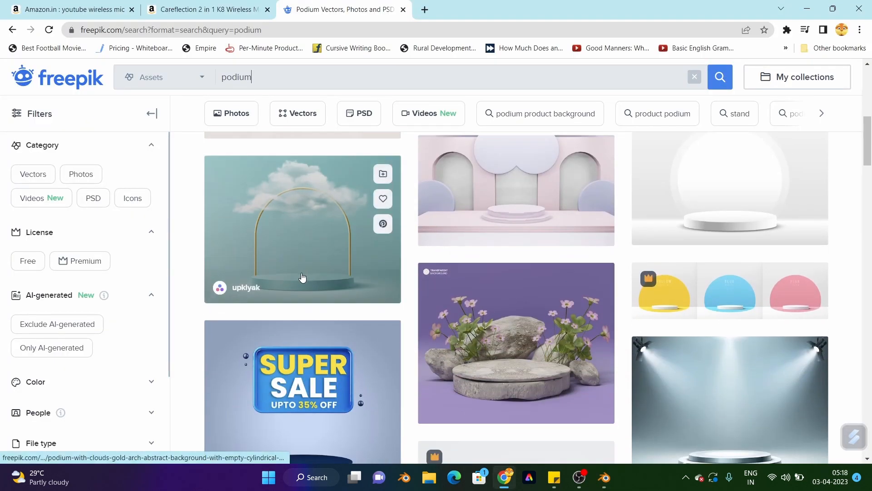
scroll(308, 272, down, 2)
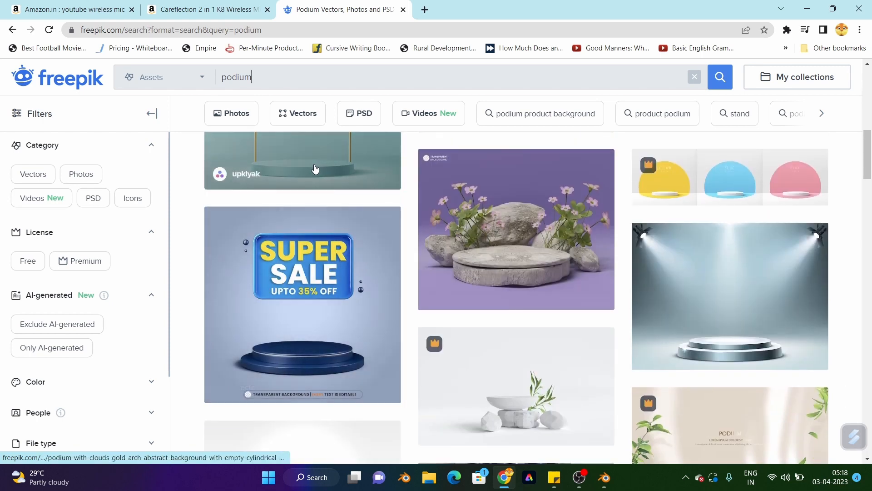
click(315, 169)
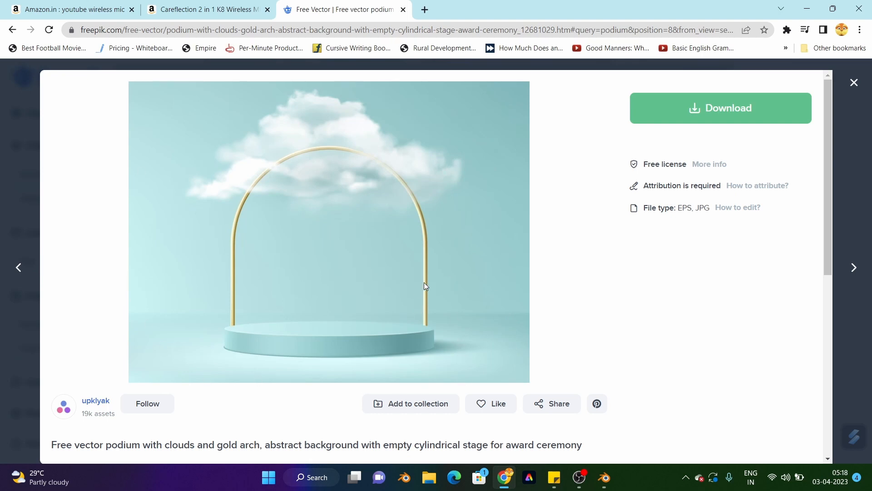
Examine related podium references, opening the pastel blue cosmetic podium and the blue product podium with golden round arch and clouds.
scroll(424, 286, down, 8)
click(197, 259)
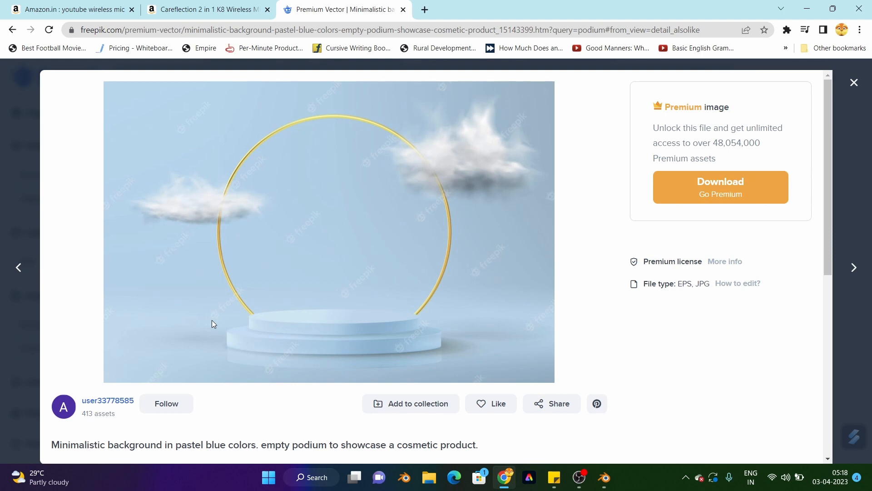
scroll(211, 319, down, 7)
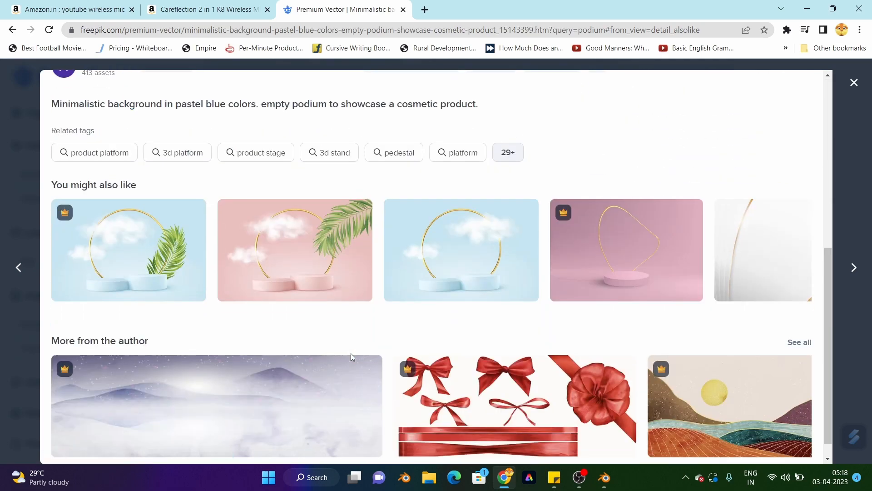
click(409, 273)
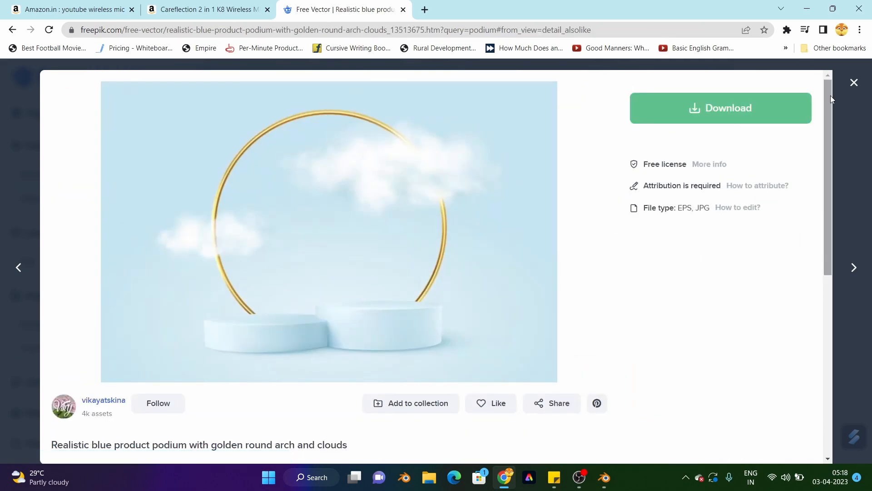
scroll(499, 219, down, 8)
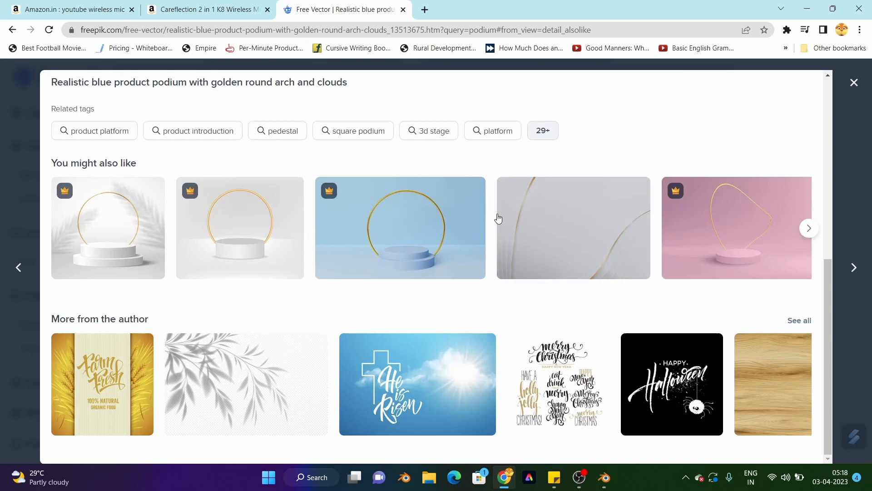
Switch to Blender, select the floor plane and render the podium scene as a still image, closing the finished render.
click(806, 8)
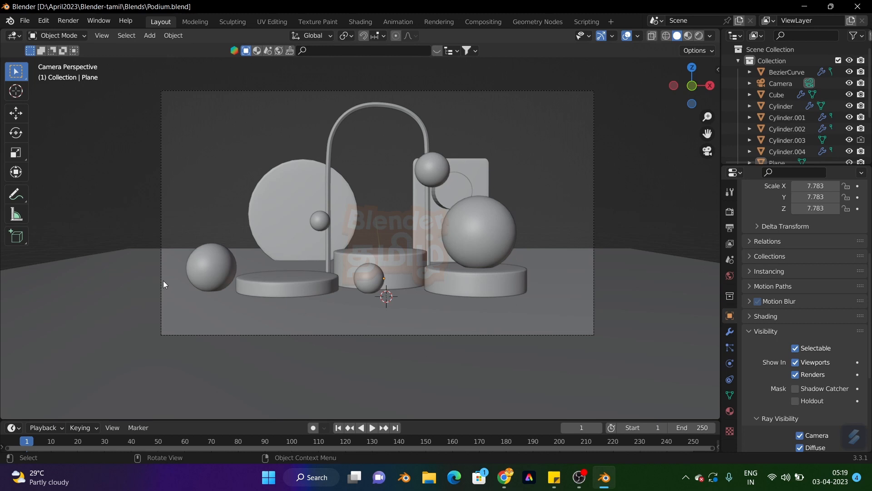
click(179, 240)
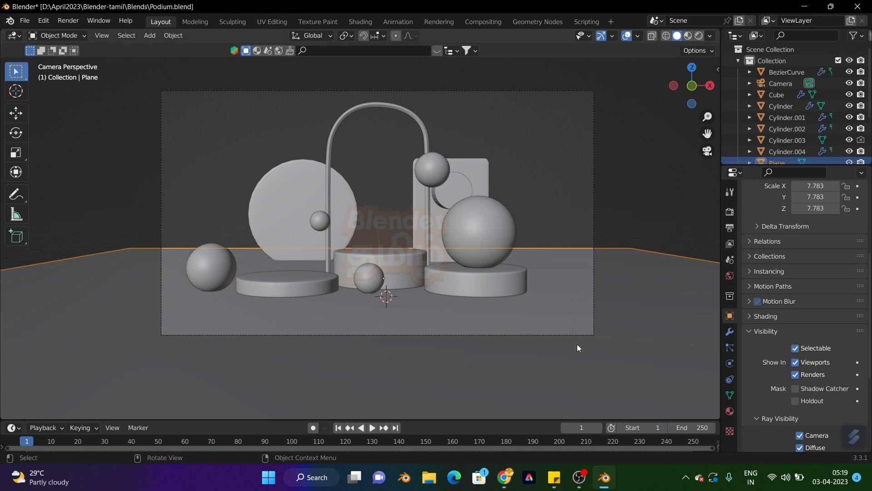
click(68, 20)
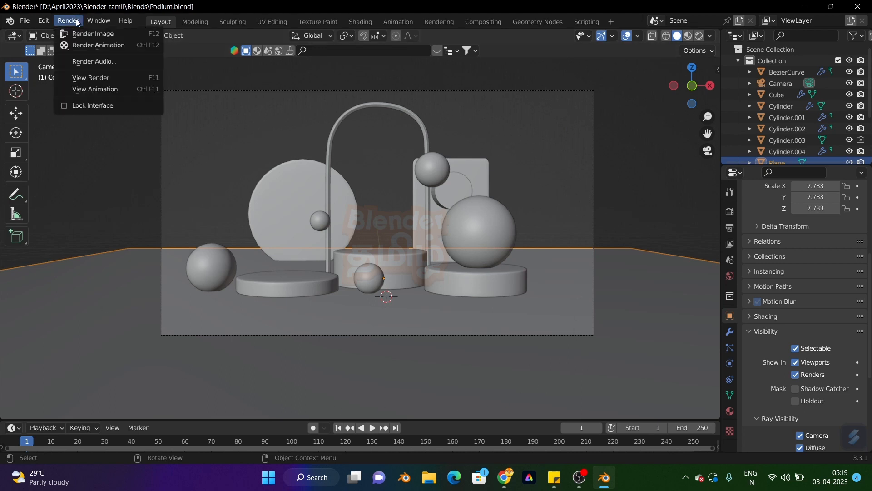
click(85, 34)
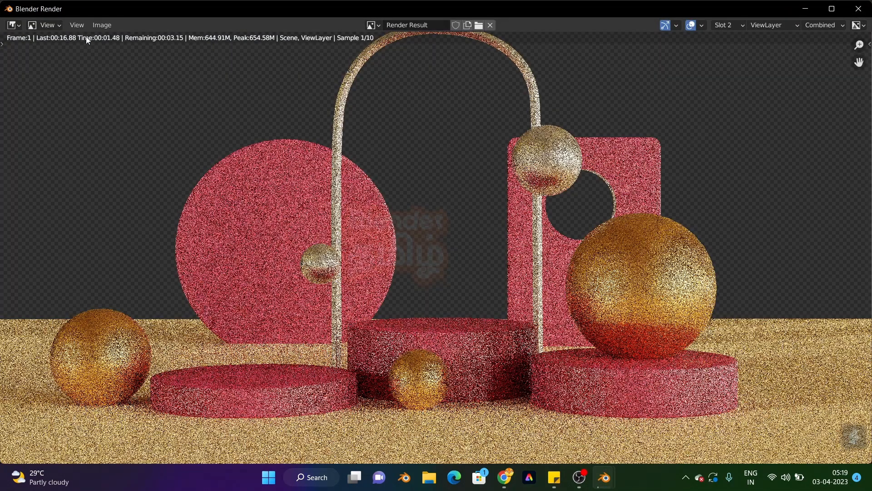
scroll(252, 100, down, 2)
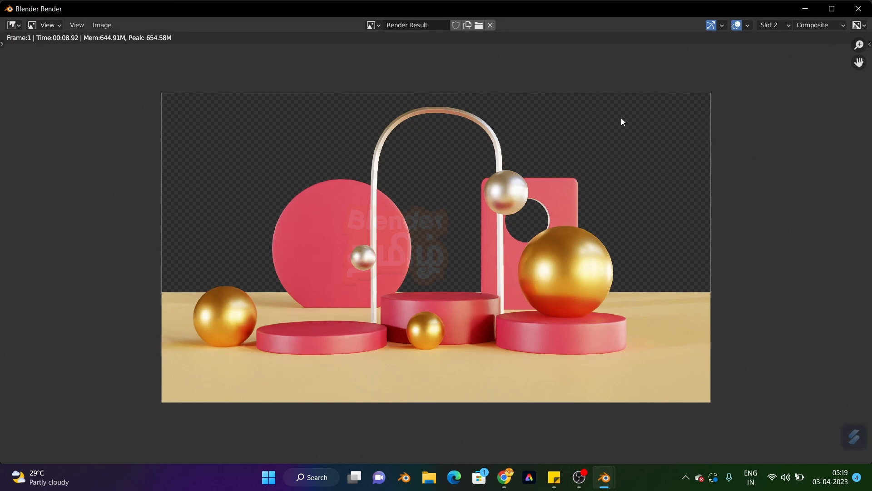
click(857, 8)
Inspect the Film settings in the render properties, including the Transparent option.
click(729, 212)
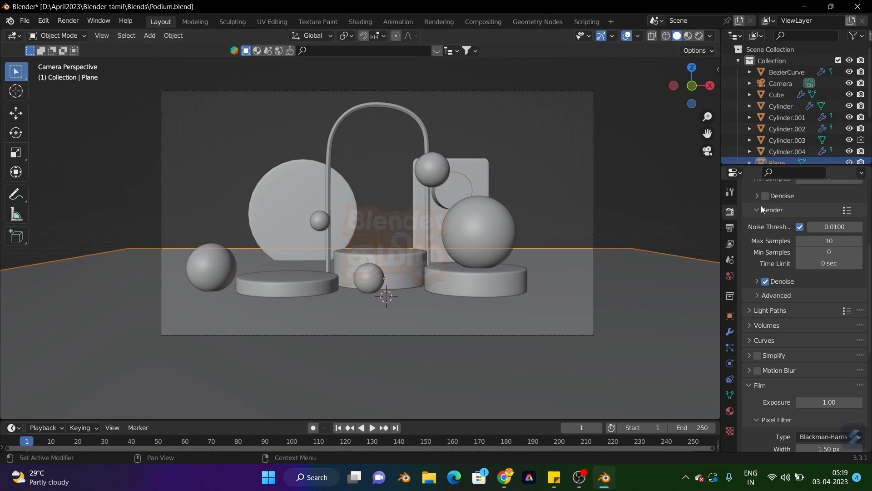
scroll(808, 305, down, 7)
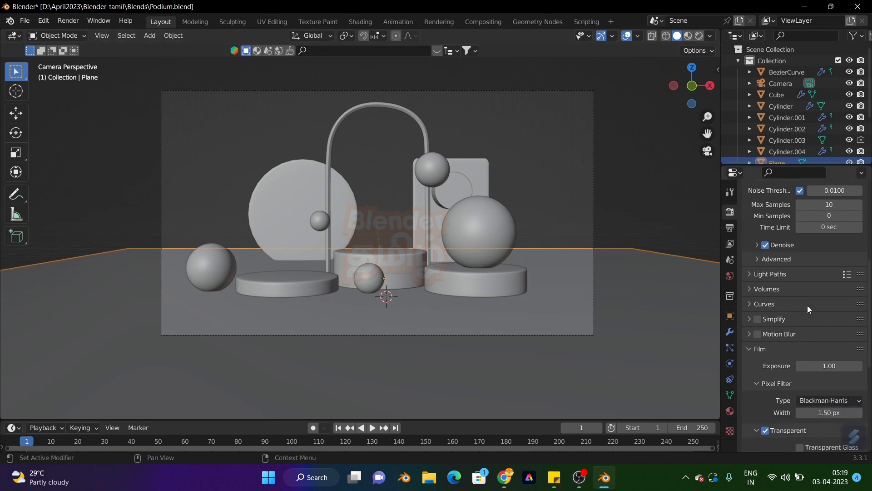
click(756, 258)
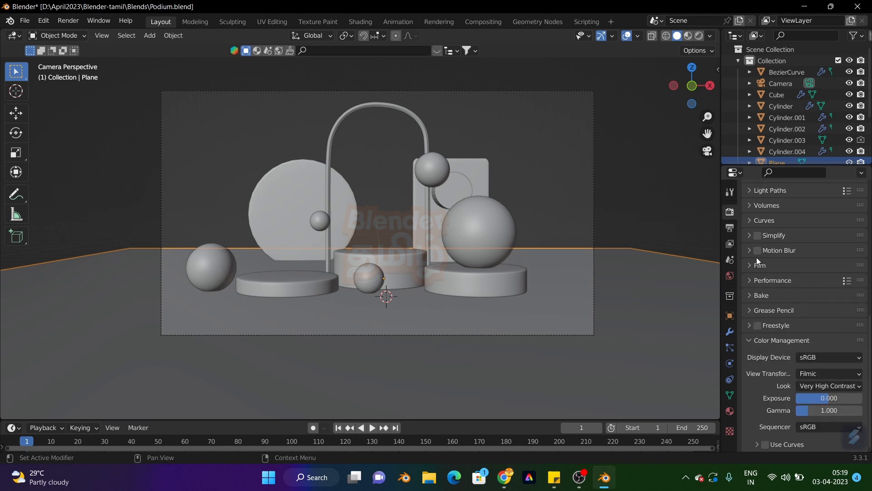
click(754, 265)
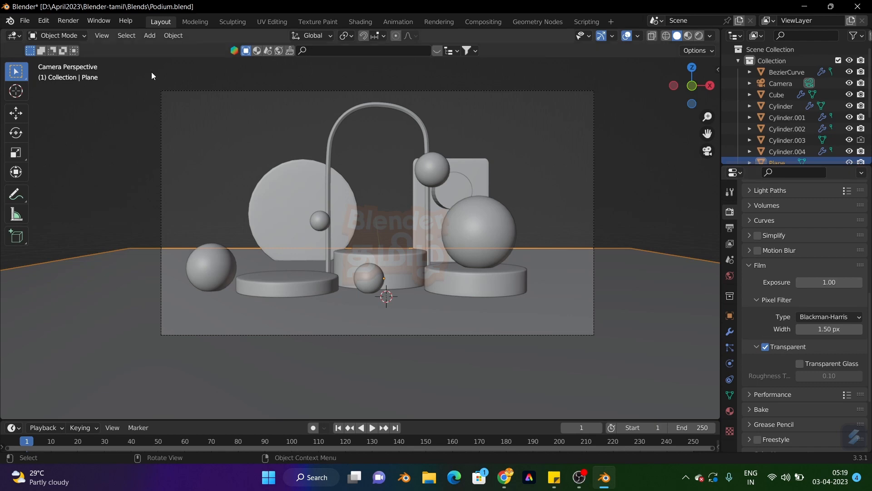
View the last render again to check its transparent background, and close it.
click(77, 21)
click(96, 76)
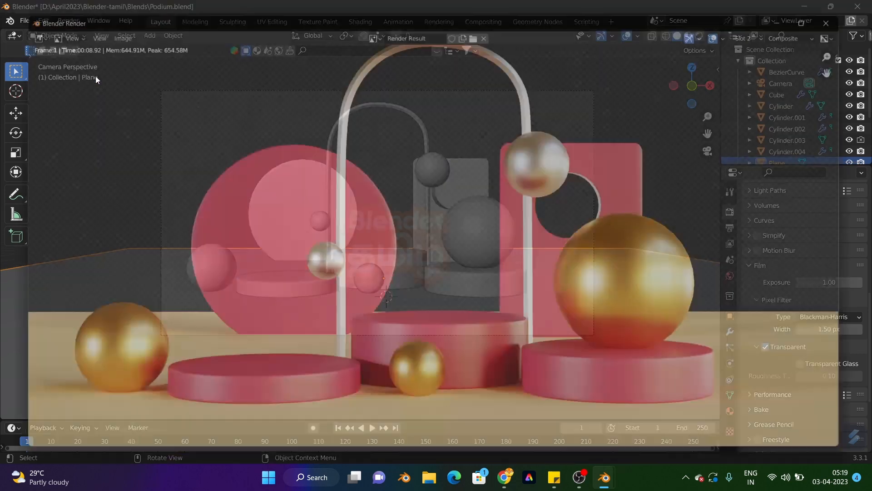
scroll(337, 238, down, 3)
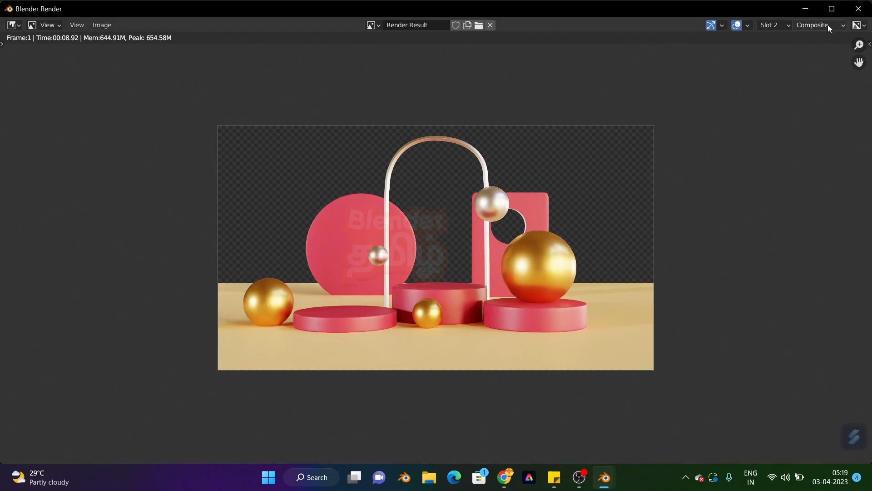
click(850, 15)
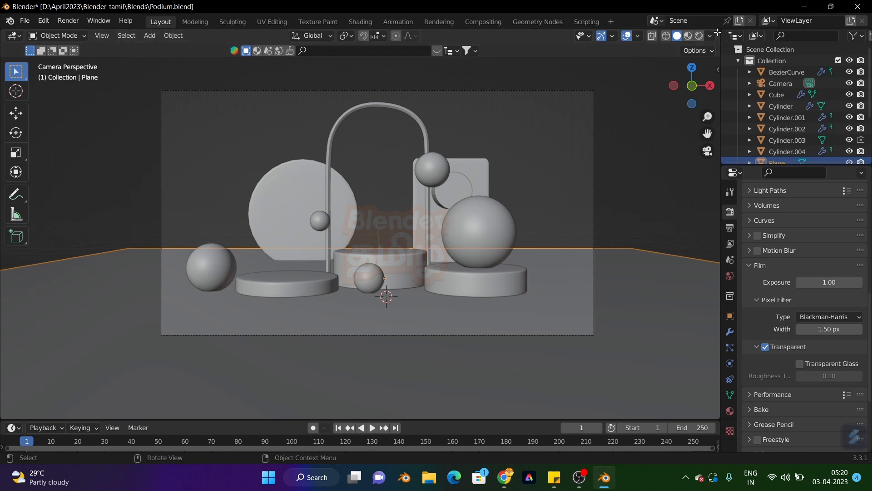
Split the 3D viewport vertically into two halves and change the new area to the Compositor.
drag(717, 32, 366, 57)
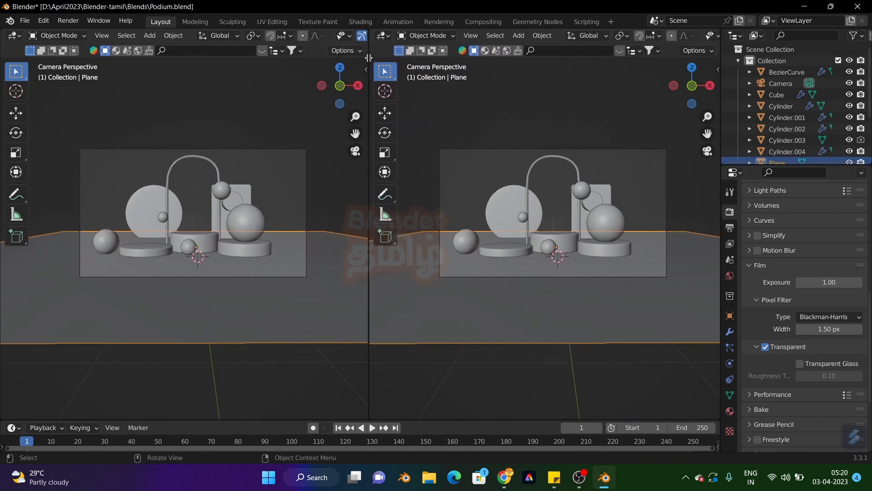
click(381, 35)
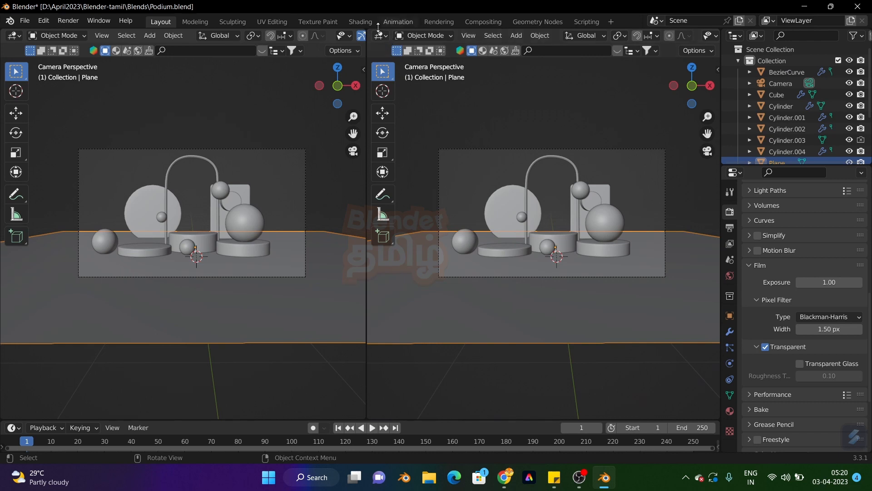
click(382, 37)
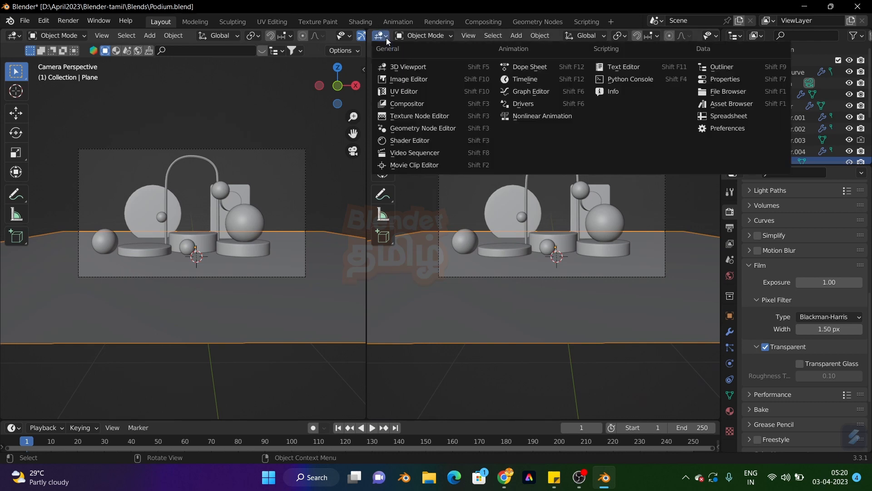
click(409, 105)
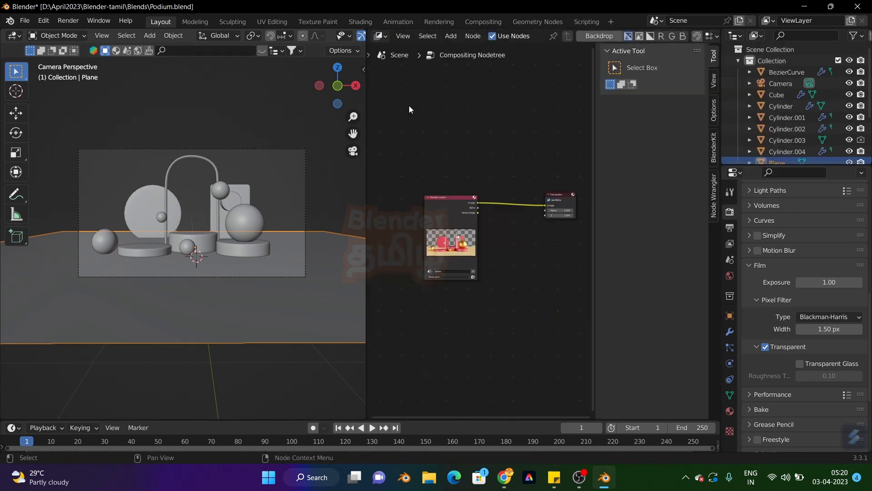
Spread the Render Layers and Composite nodes apart to make room between them, and hide the Compositor's sidebar.
drag(457, 216, 419, 179)
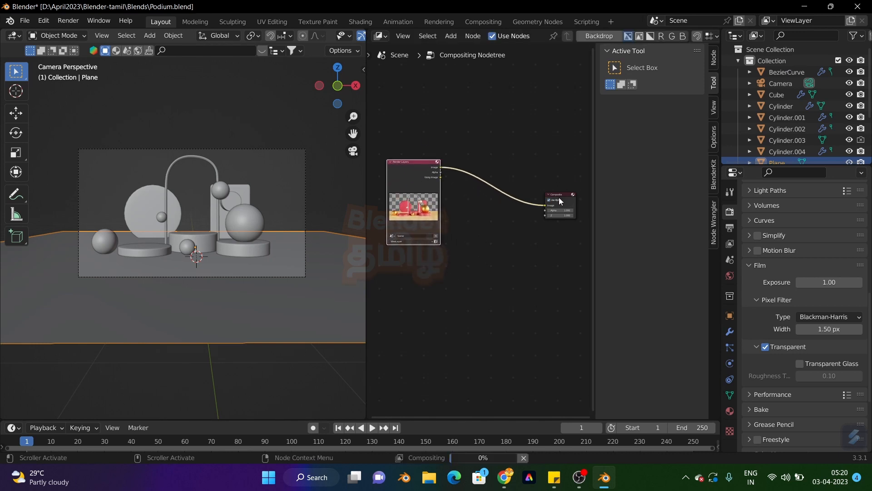
drag(561, 201, 565, 181)
scroll(547, 201, up, 4)
scroll(535, 205, down, 4)
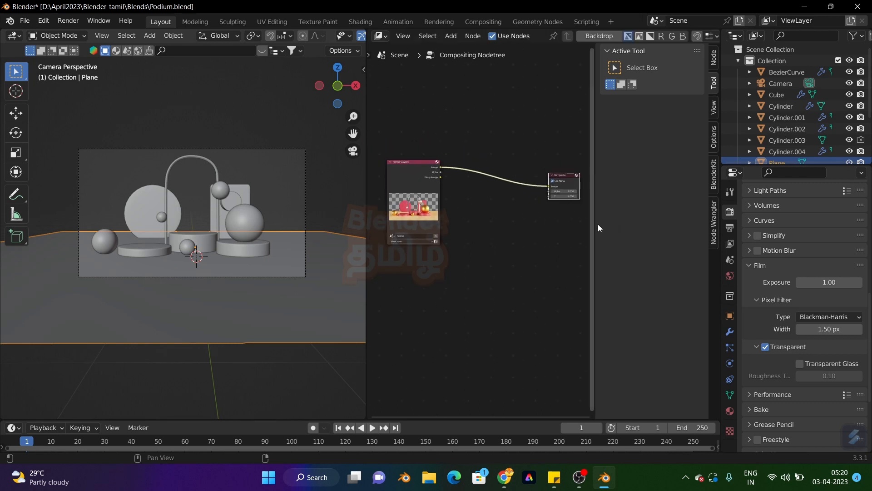
key(n)
scroll(603, 235, up, 2)
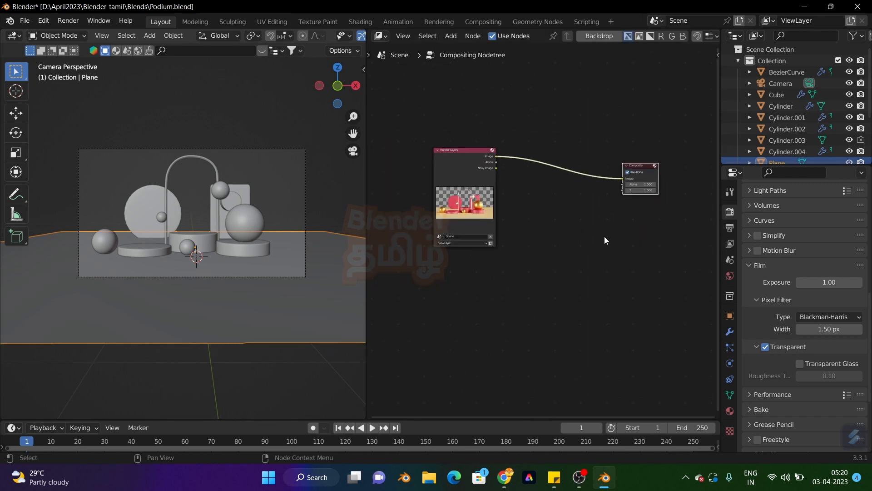
middle_drag(575, 239, 547, 244)
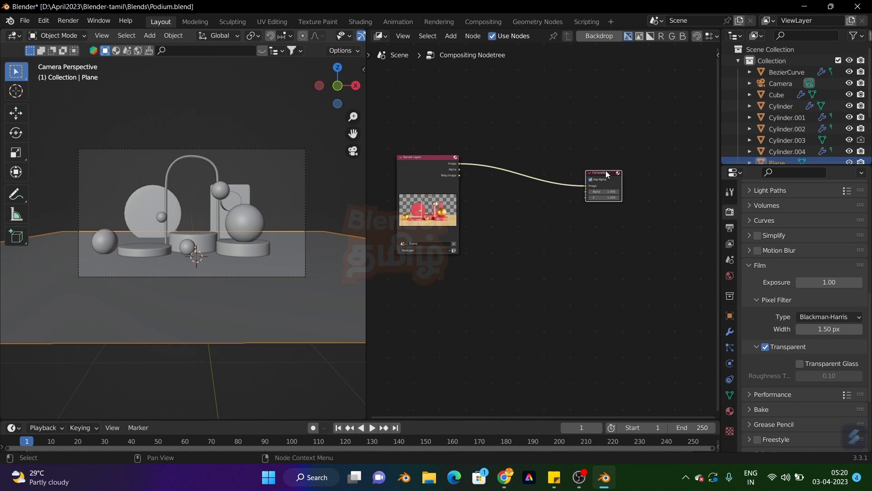
drag(608, 172, 647, 168)
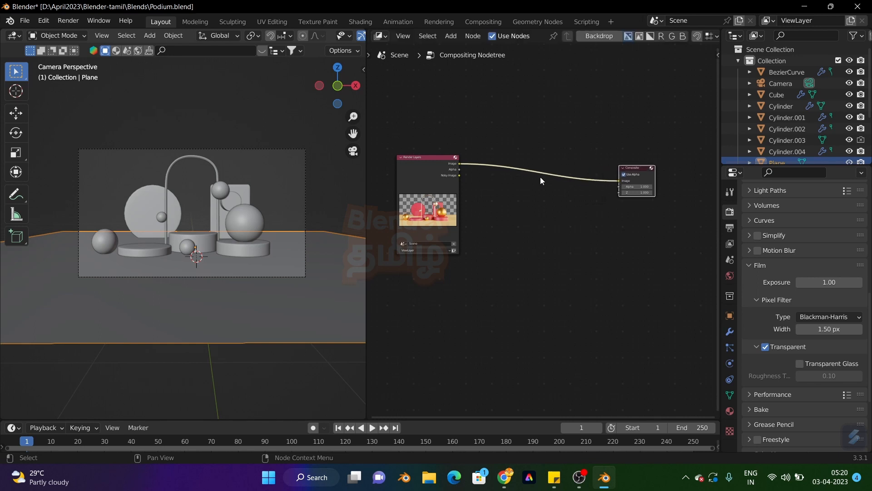
Insert an Alpha Over node between Render Layers and Composite, and move the render's image link to its second Image input.
key(shift+a)
click(539, 178)
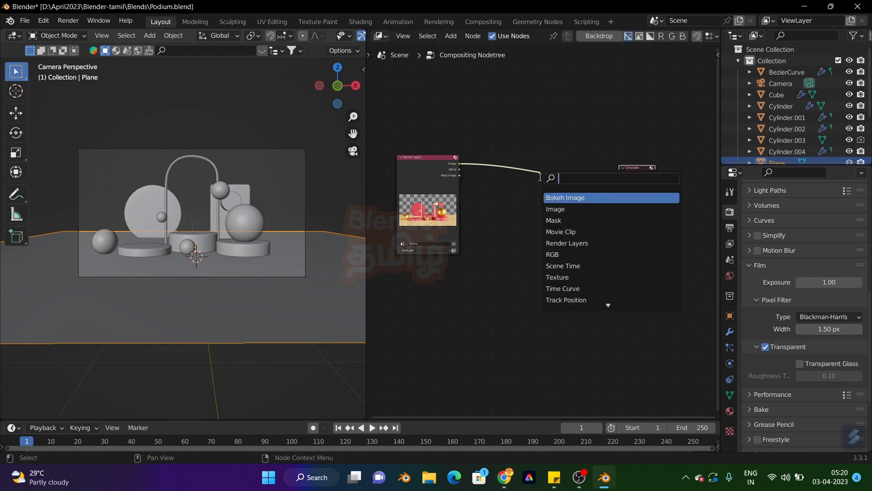
text(alpha)
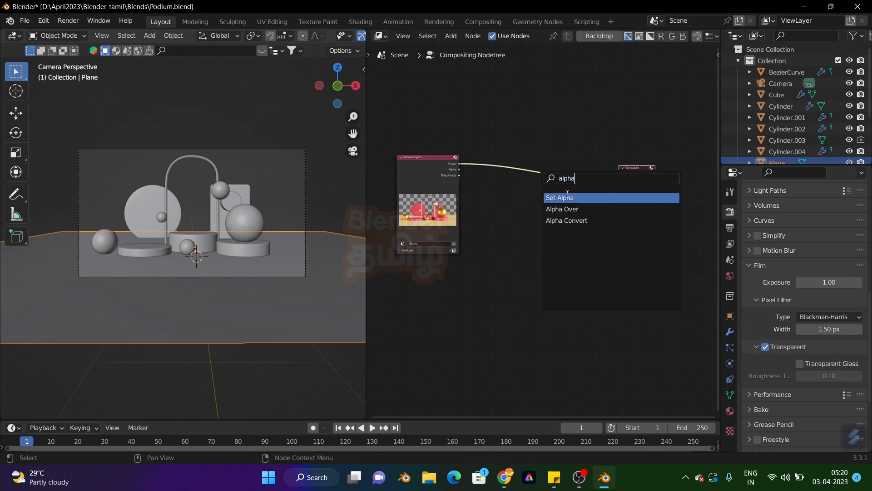
click(563, 208)
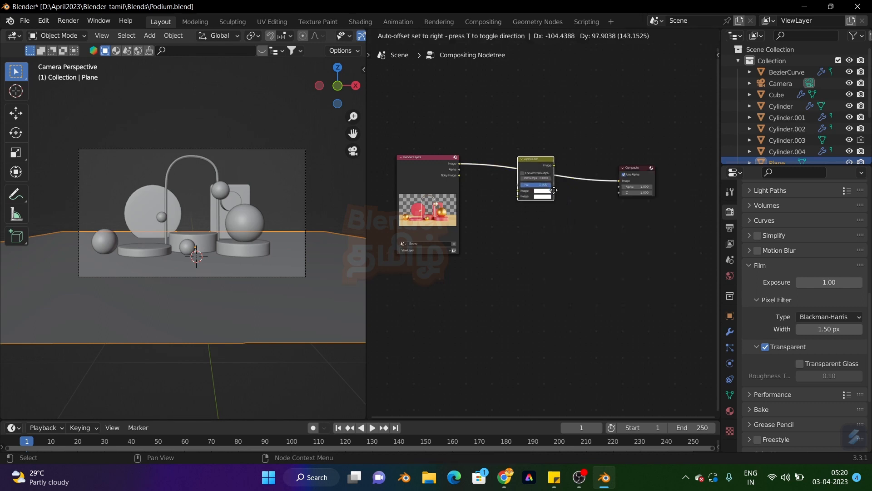
click(554, 190)
scroll(604, 180, up, 2)
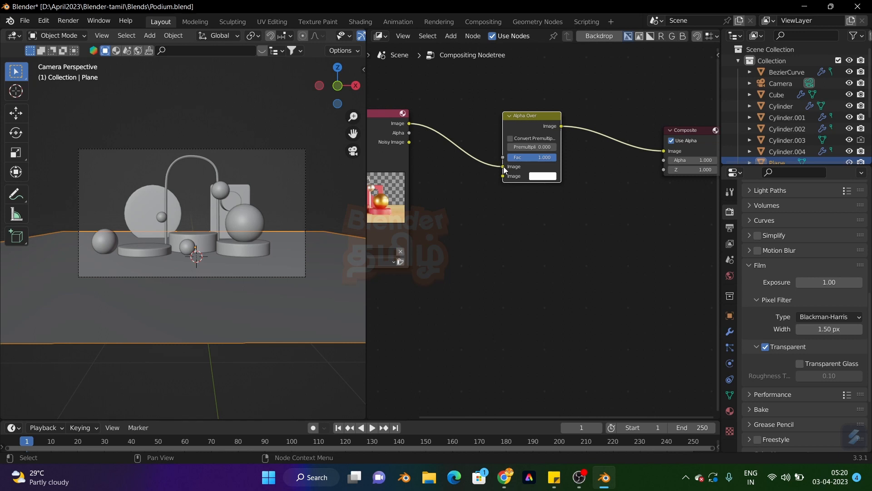
drag(503, 166, 503, 176)
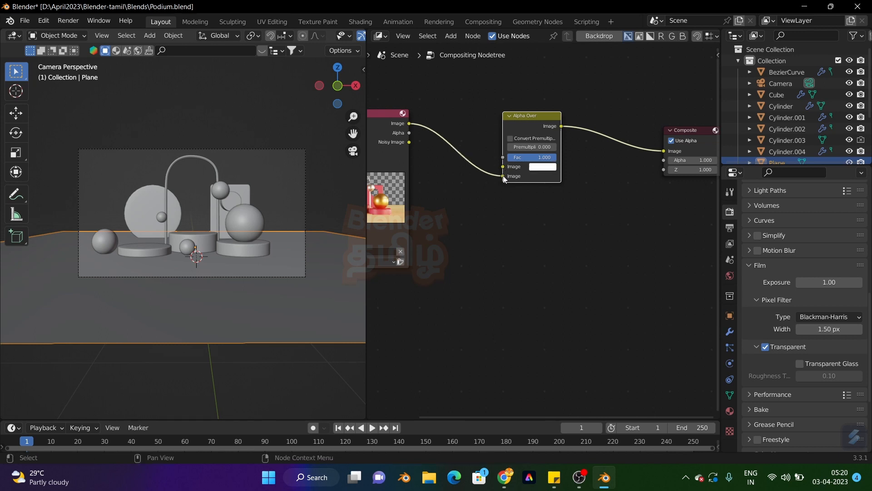
Render the image to check the composite with the white background behind the podium, and close the render window.
scroll(525, 187, down, 1)
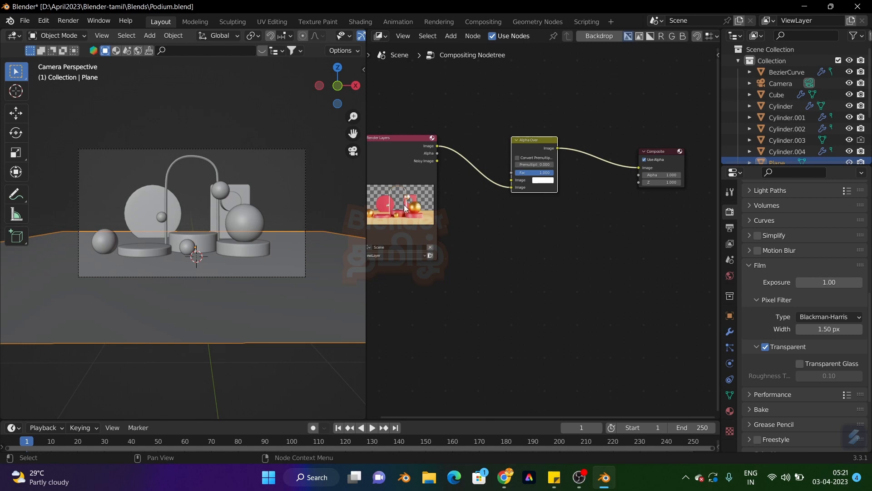
click(66, 20)
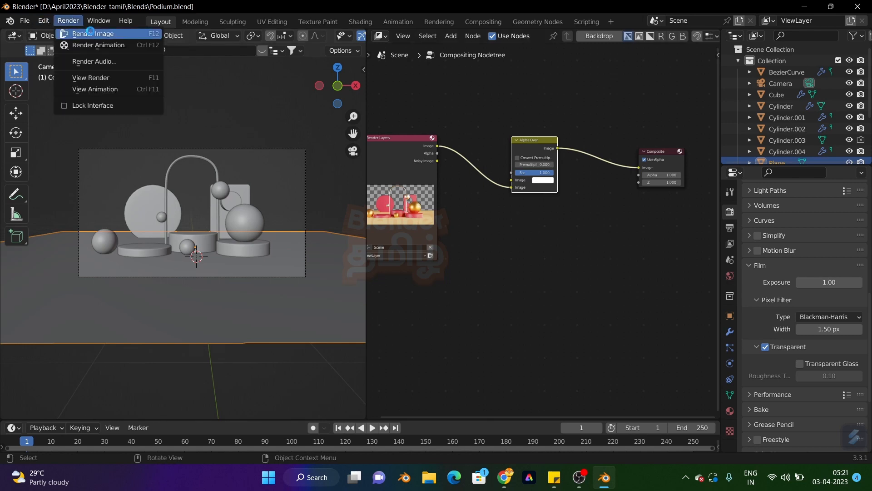
click(89, 32)
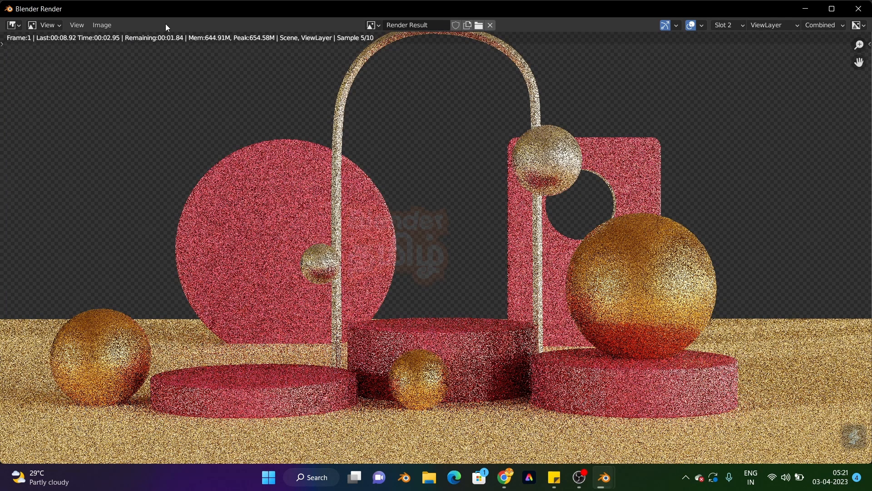
scroll(237, 118, down, 3)
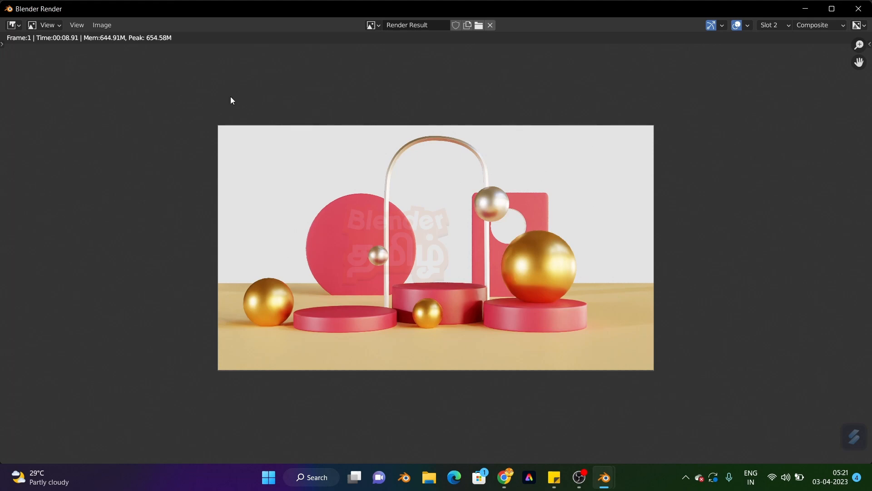
click(858, 8)
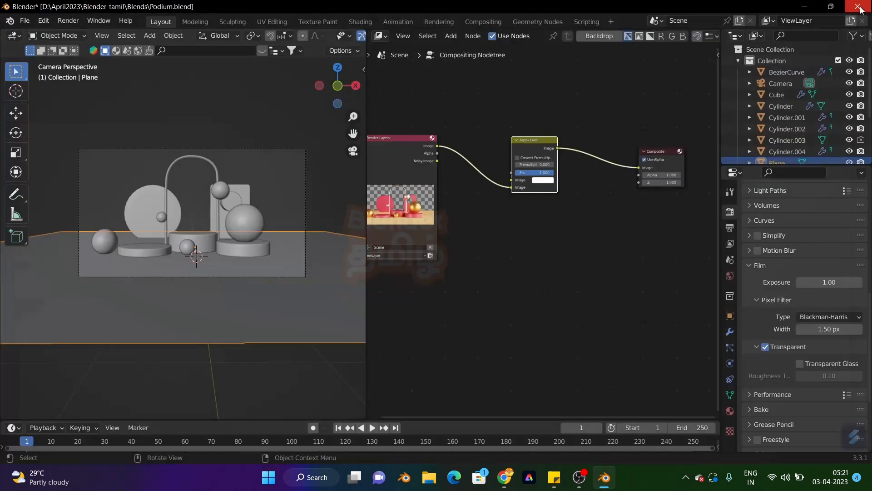
Pick a light blue for the Alpha Over node's first Image input and switch its colour picker to hex mode.
click(548, 182)
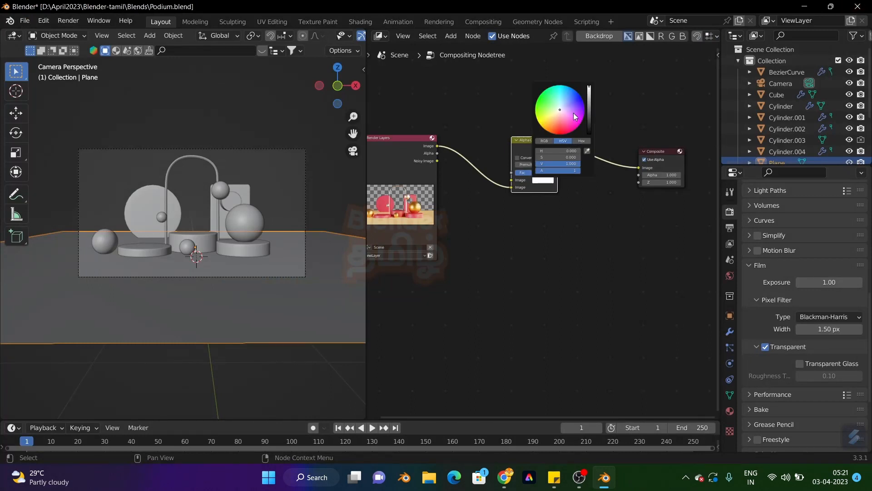
drag(559, 110, 566, 101)
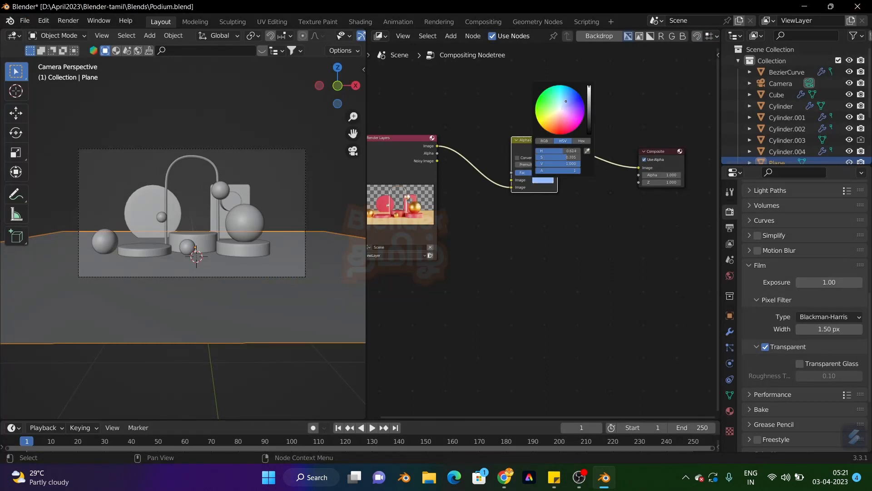
click(544, 180)
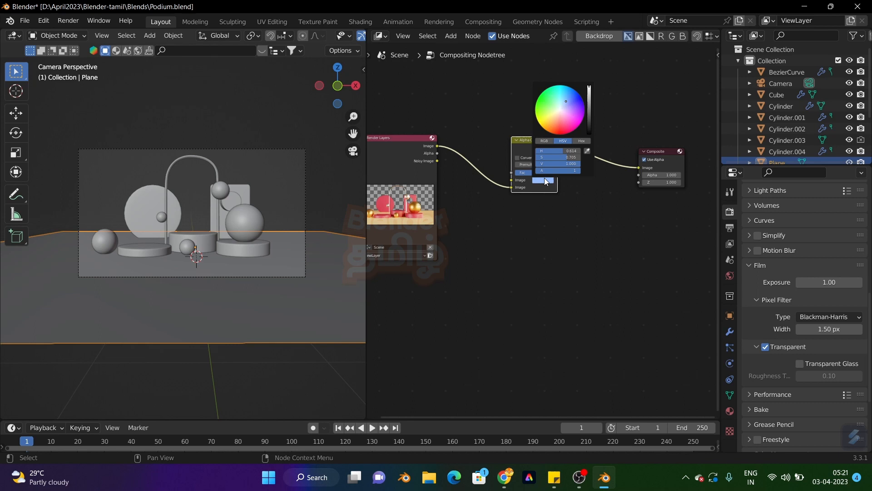
click(581, 141)
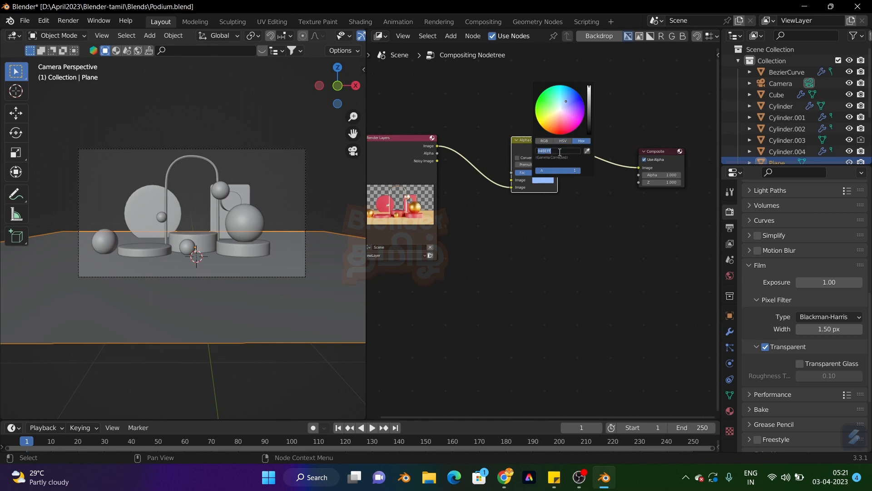
key(Return)
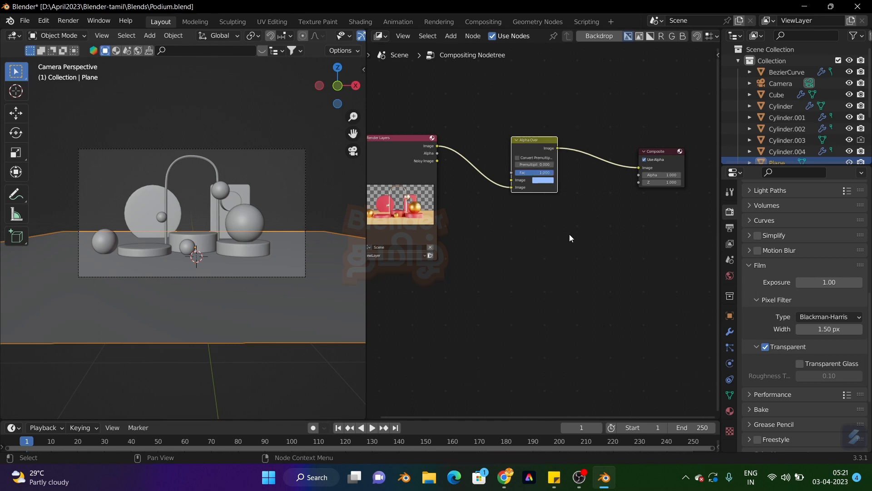
scroll(567, 229, up, 4)
scroll(565, 226, up, 5)
middle_drag(555, 171, 563, 326)
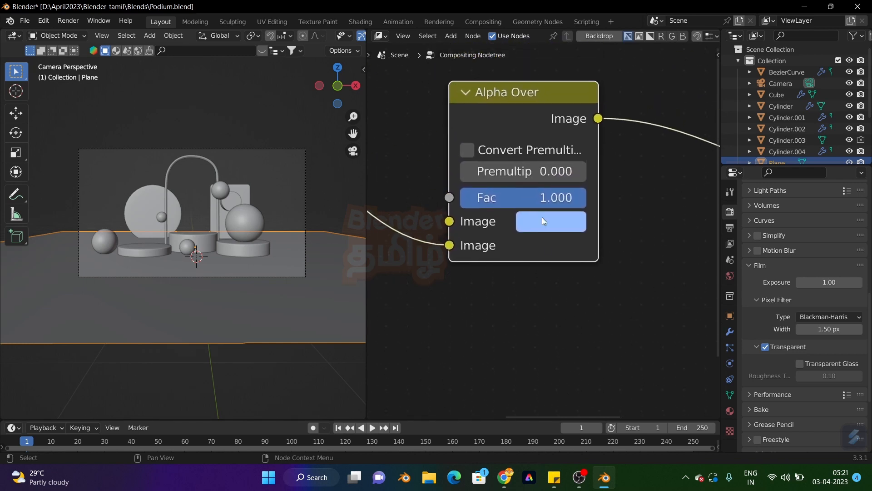
click(547, 222)
scroll(660, 307, down, 8)
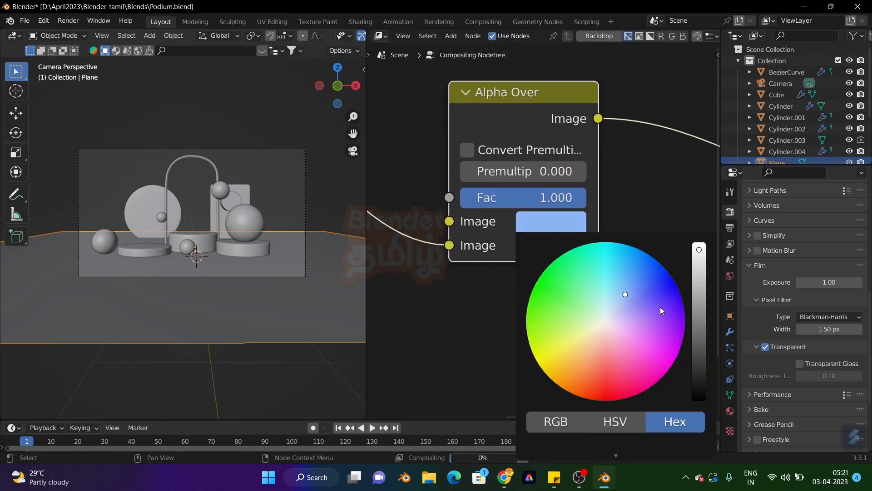
click(618, 225)
scroll(618, 226, down, 1)
scroll(618, 225, down, 2)
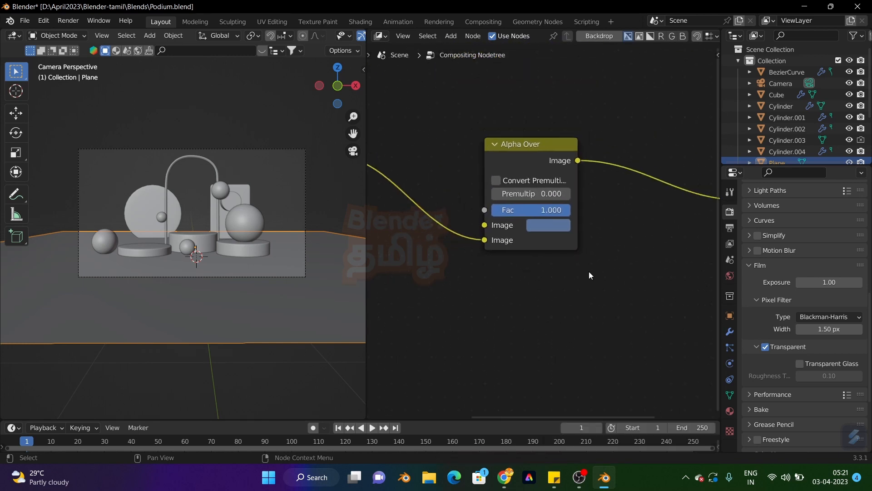
Set the Alpha Over node's first Image colour to a full-brightness blue, hex 52A2FF, and copy the hex code.
middle_drag(588, 271, 557, 187)
scroll(552, 179, down, 1)
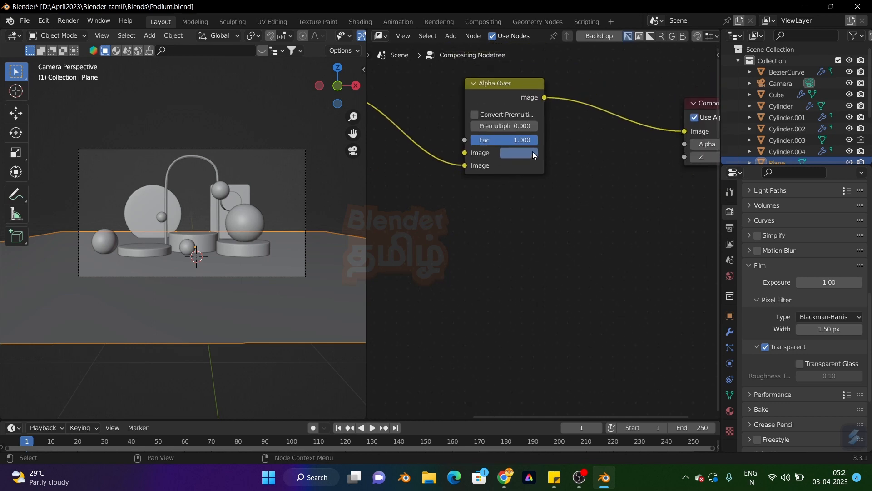
click(521, 152)
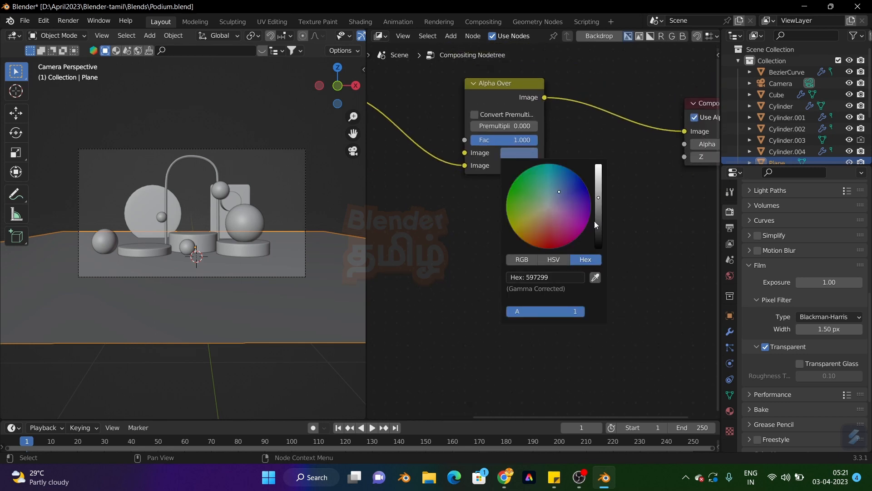
drag(598, 197, 598, 164)
mouse_move(557, 196)
mouse_down()
mouse_move(560, 205)
mouse_move(540, 220)
mouse_move(563, 181)
mouse_up()
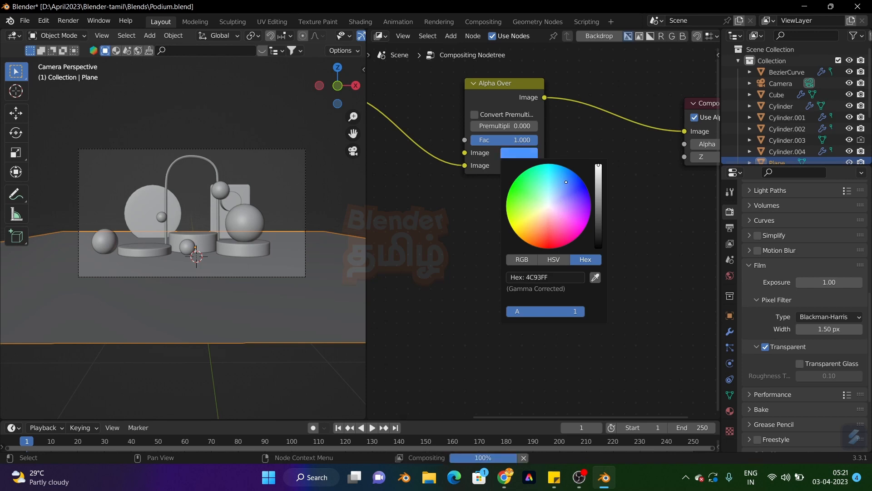
click(546, 277)
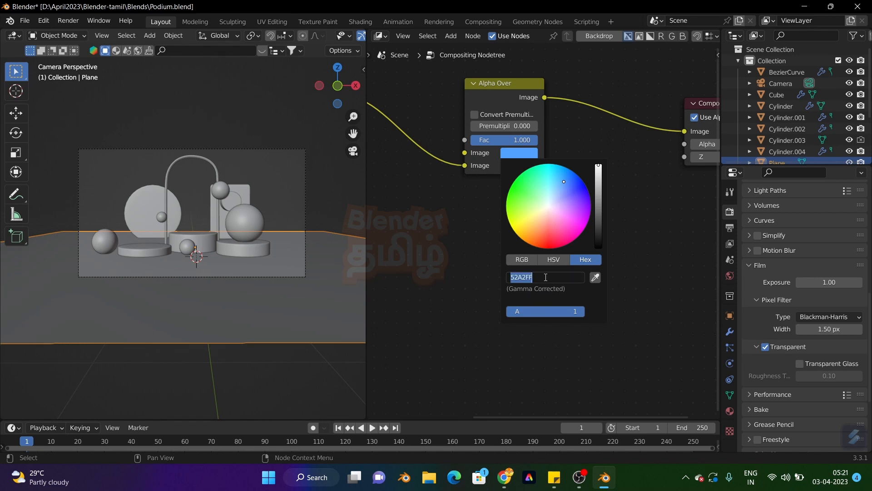
key(ctrl+c)
key(Return)
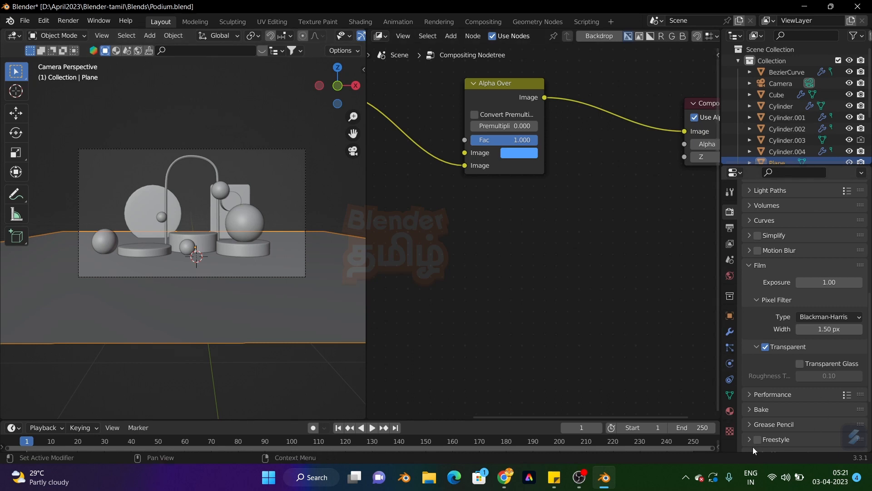
Paste the copied hex colour 52A2FF into the plane material's Base Color and show the 3D viewport in Material Preview shading.
click(731, 411)
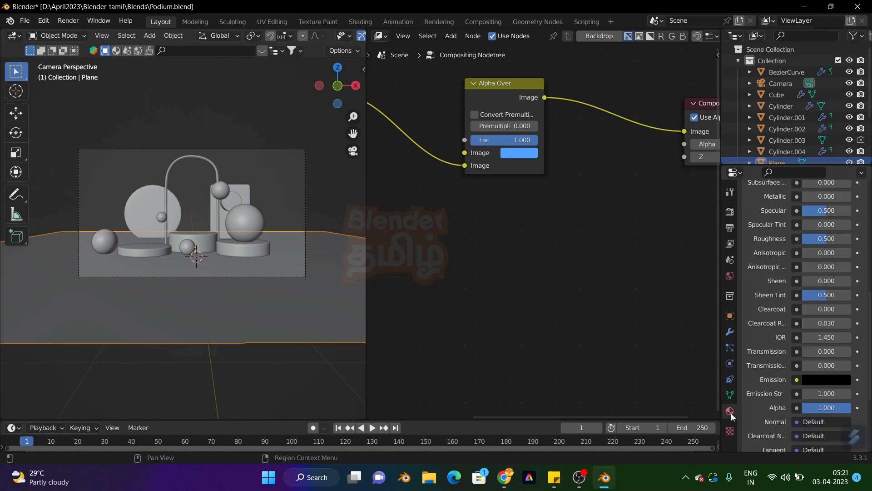
scroll(802, 244, up, 8)
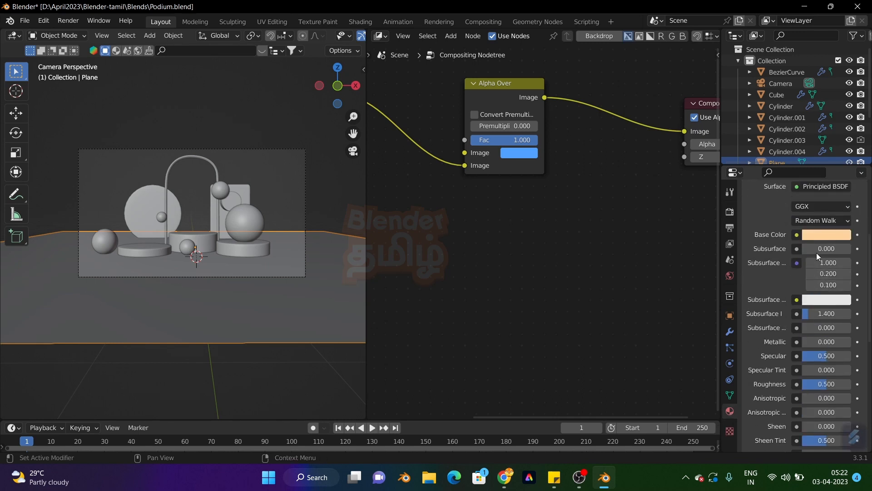
click(808, 235)
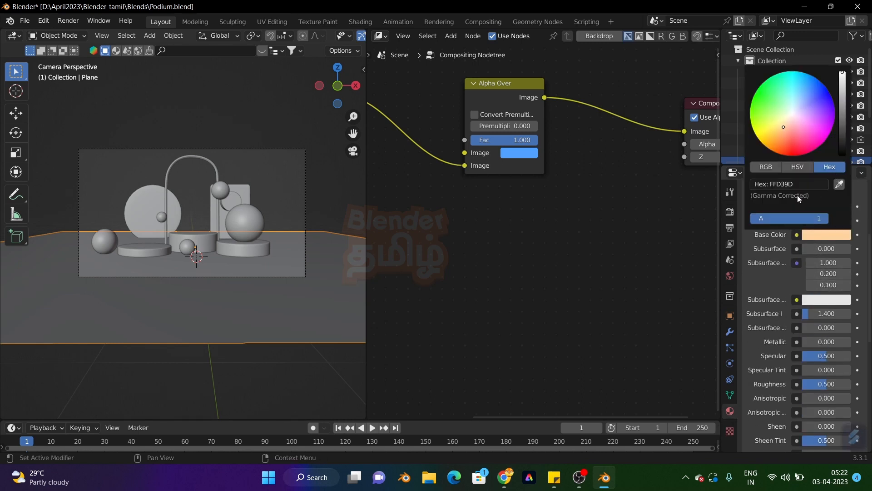
click(794, 184)
key(ctrl+v)
key(Return)
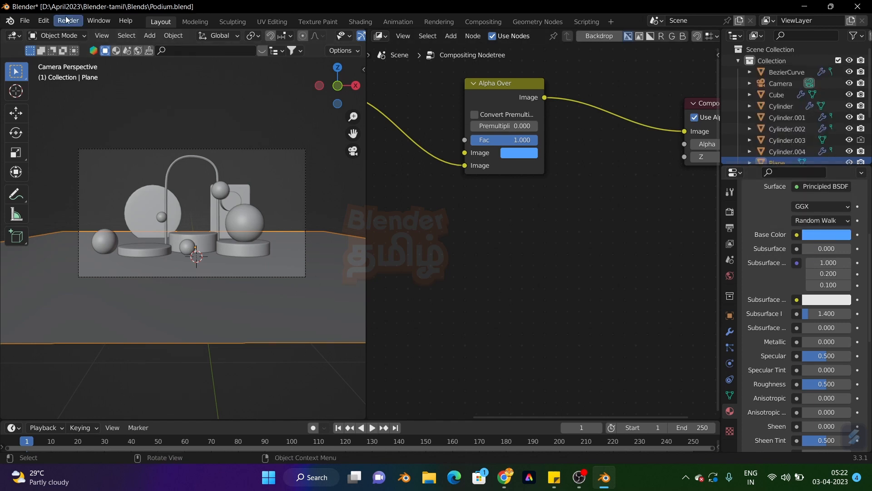
key(z)
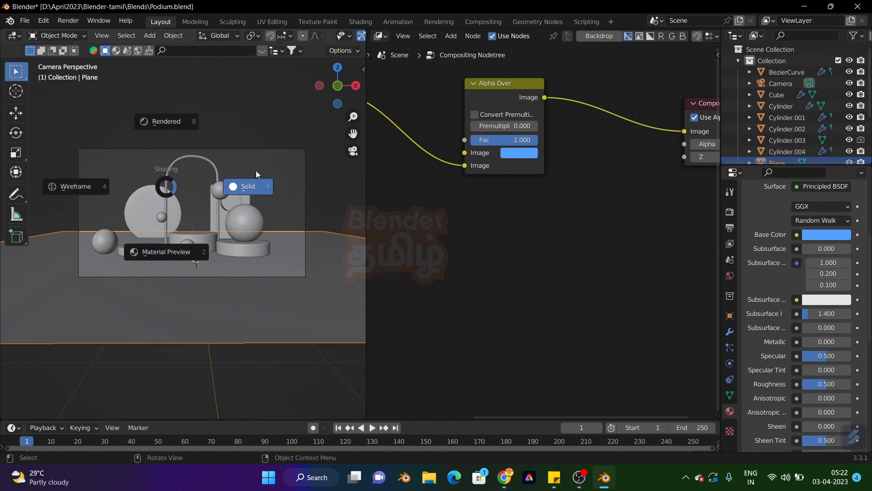
click(181, 249)
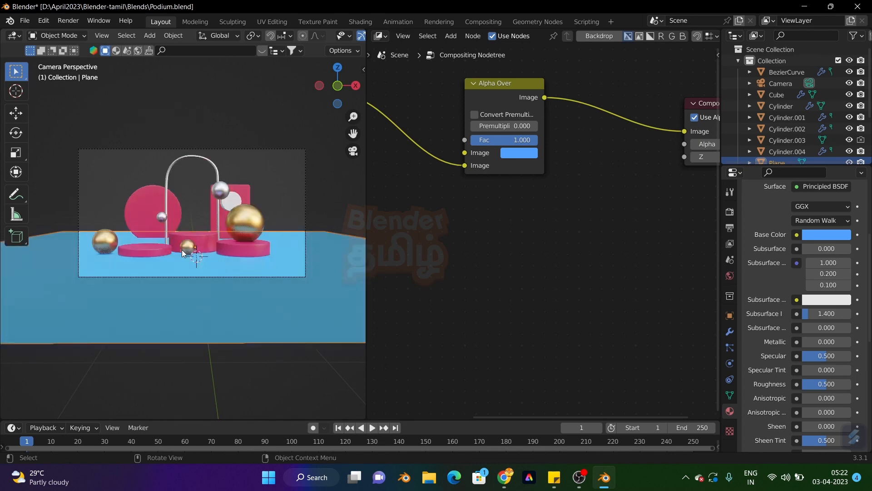
Render the image to compare the blue floor plane with the composited blue background, and close the render window.
click(80, 20)
click(84, 37)
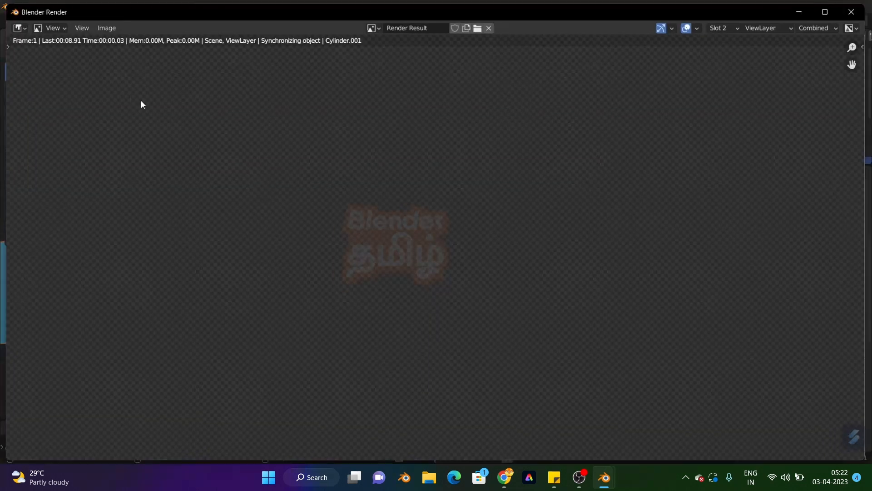
key(Home)
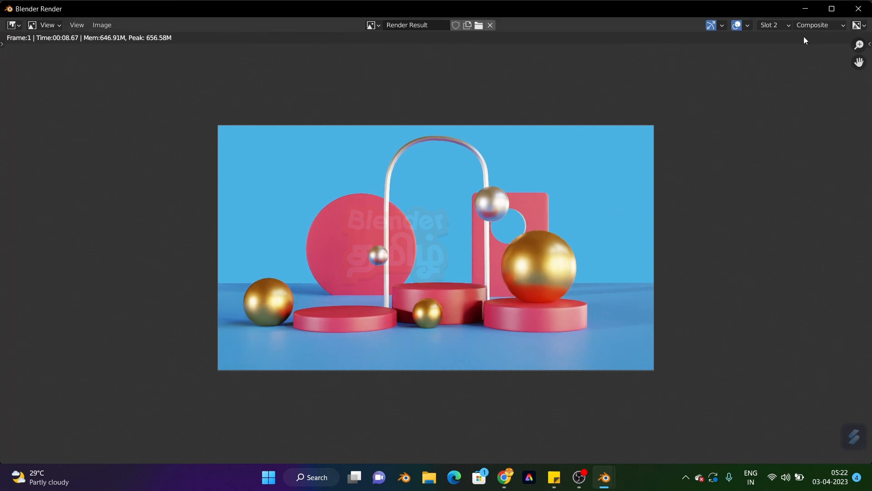
click(858, 8)
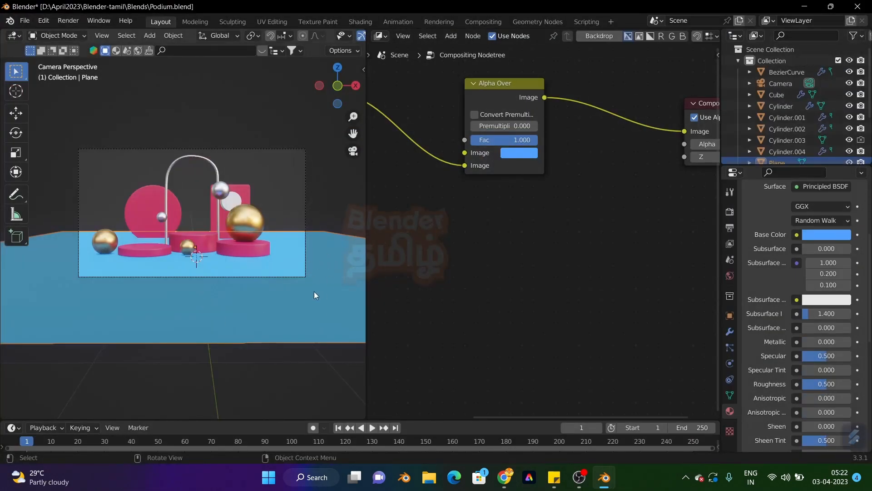
Enable Shadow Catcher in the floor plane's object visibility settings.
click(729, 316)
scroll(811, 316, down, 2)
scroll(814, 312, up, 7)
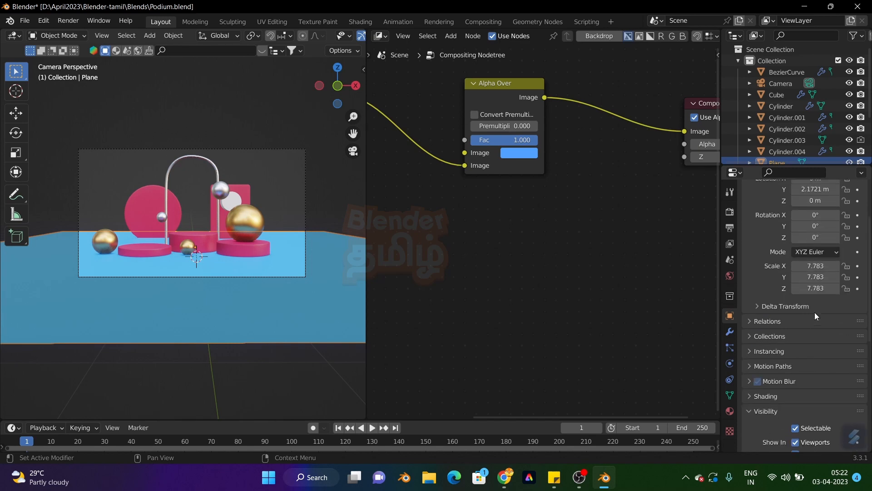
click(759, 229)
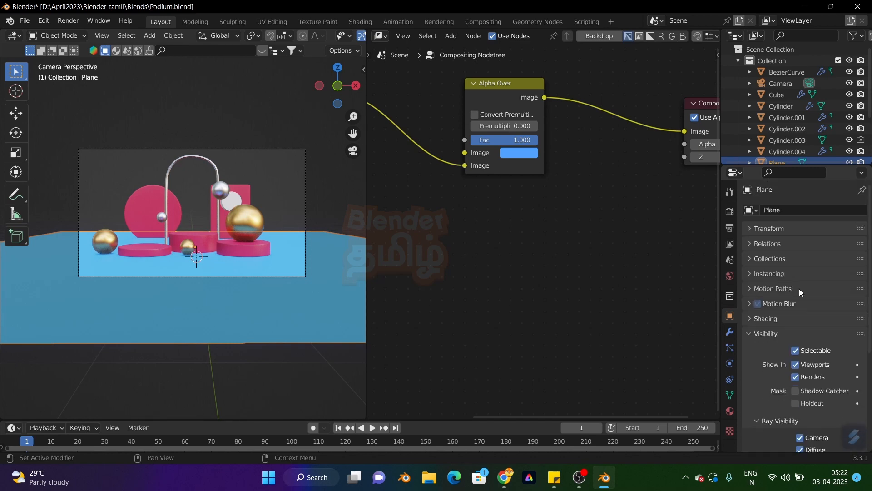
scroll(799, 288, down, 2)
click(760, 301)
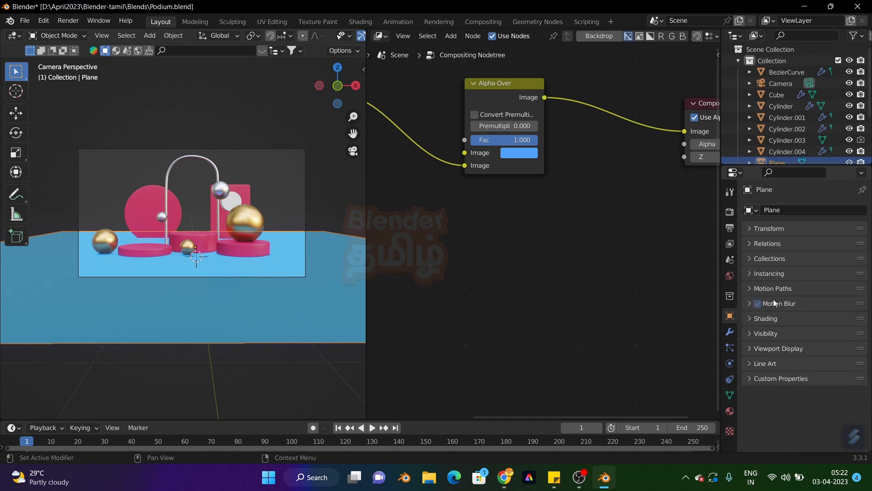
click(764, 336)
scroll(802, 333, down, 3)
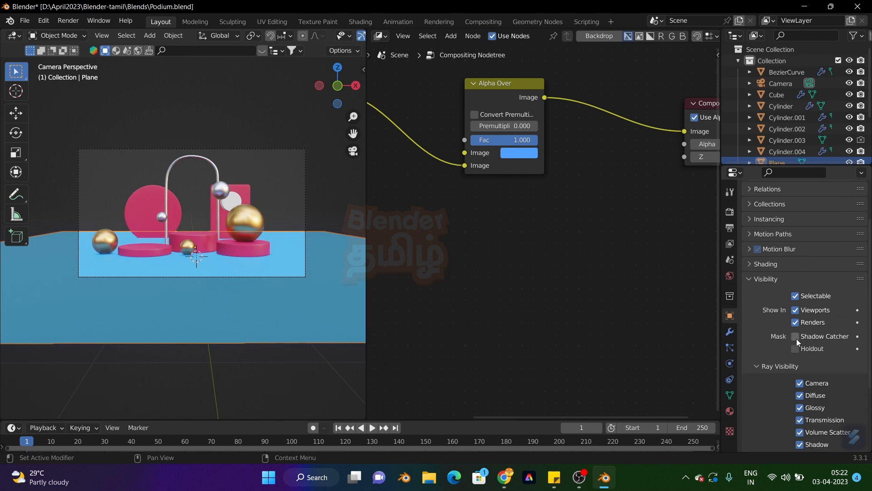
click(796, 336)
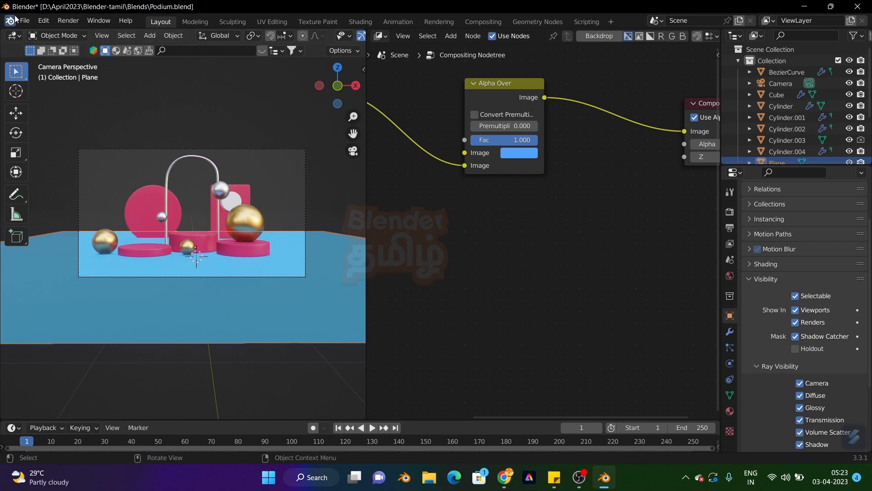
Render the image again to check the shadow-catcher floor against the background, and close the render window.
click(69, 20)
click(95, 36)
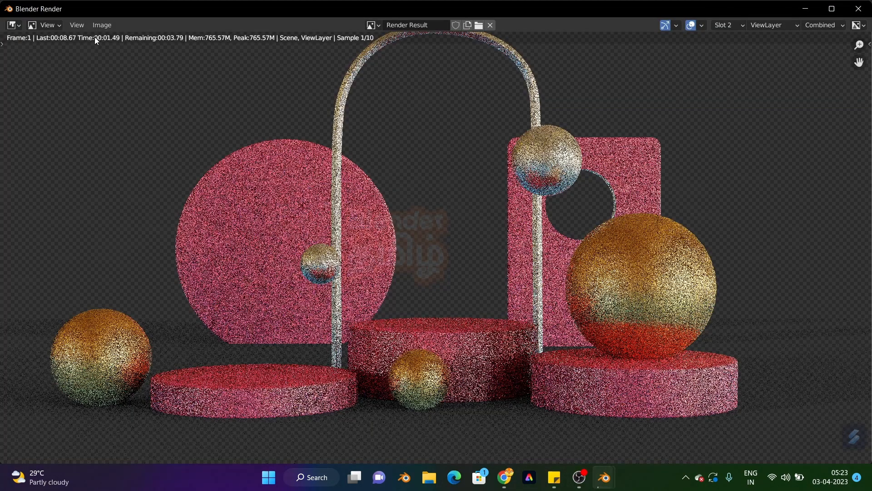
scroll(397, 212, down, 2)
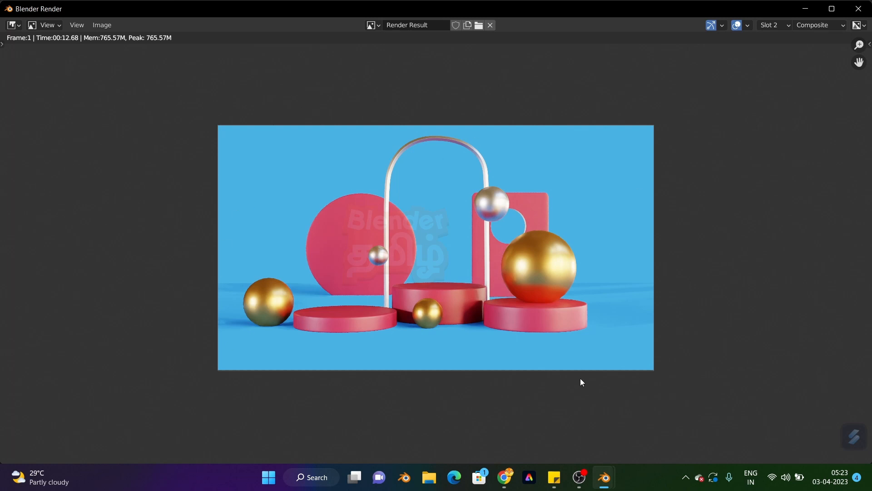
click(858, 8)
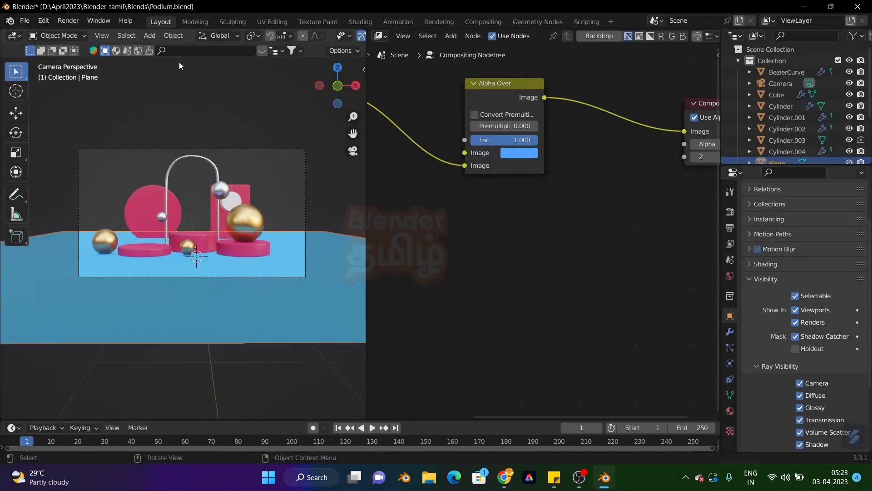
View the existing render result to check the shadow-catcher floor against the blue background, and close the render window.
click(55, 19)
click(103, 79)
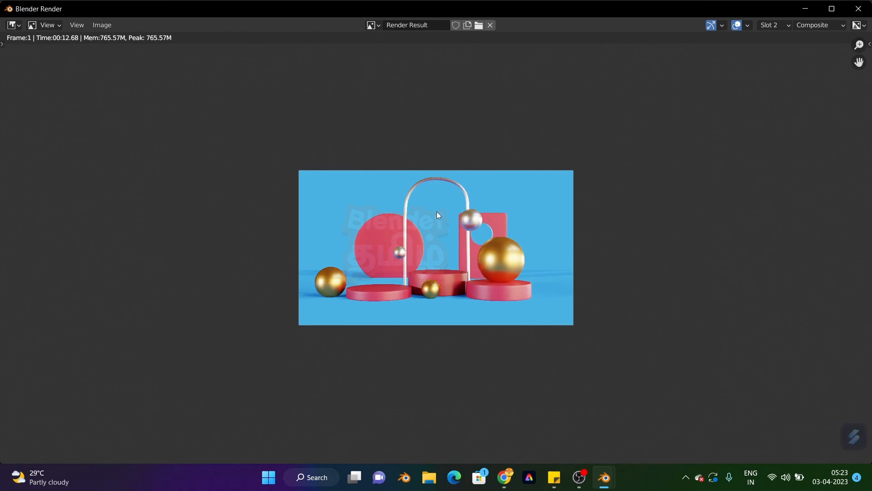
click(857, 9)
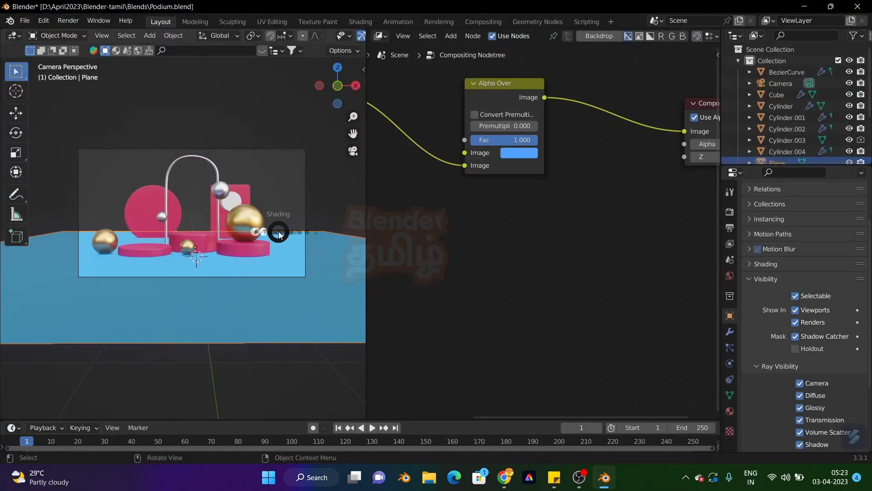
Show the 3D viewport in Rendered shading and examine the podium's shadows on the shadow catcher from several angles.
key(z)
click(279, 165)
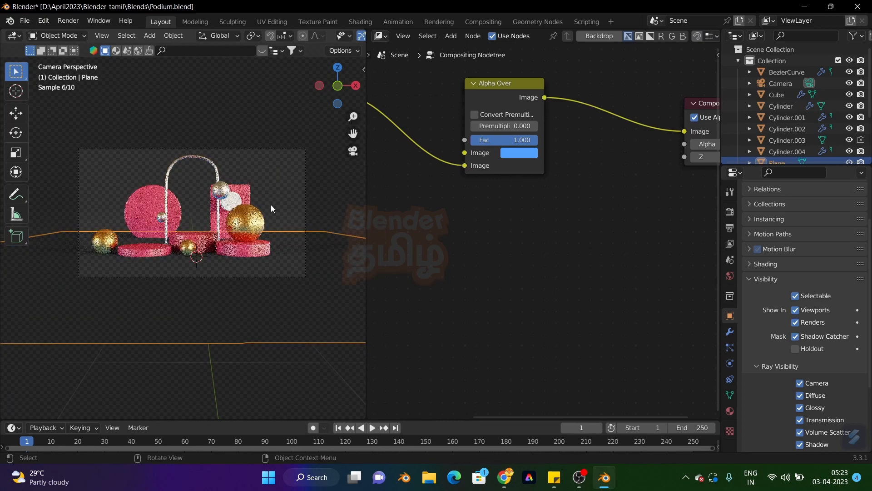
middle_drag(271, 204, 210, 249)
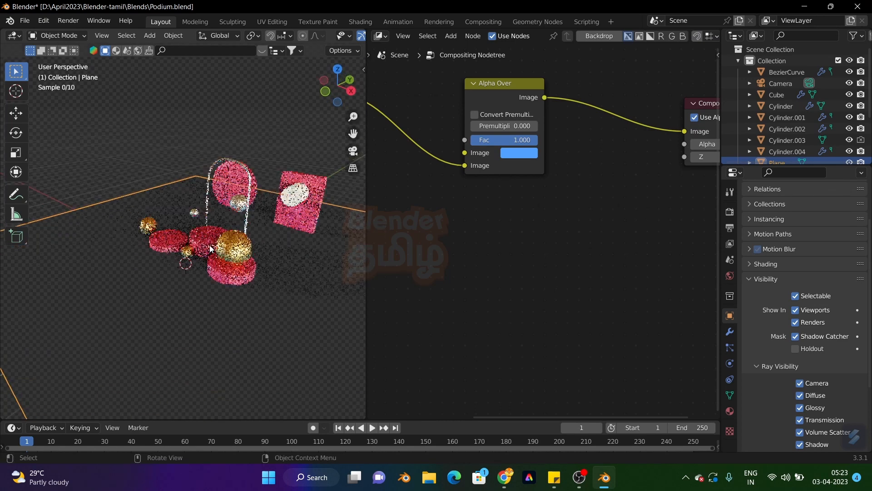
click(278, 141)
middle_drag(176, 283, 206, 242)
scroll(206, 242, down, 2)
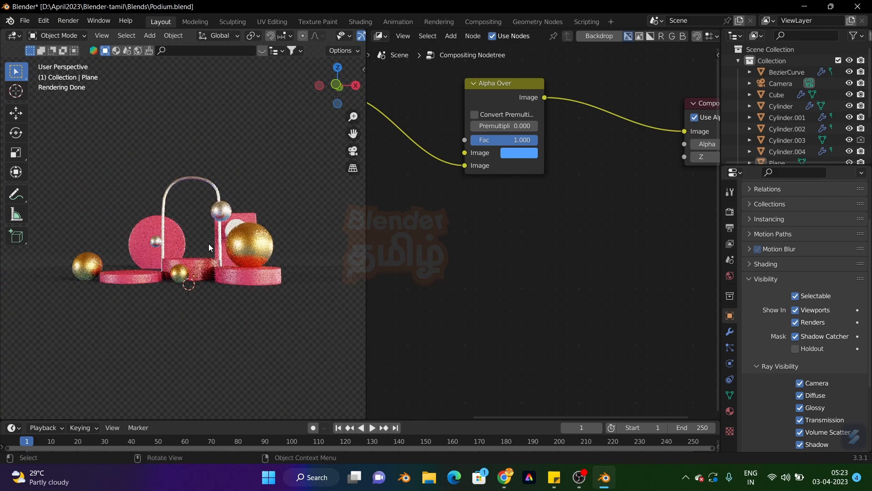
scroll(203, 221, up, 1)
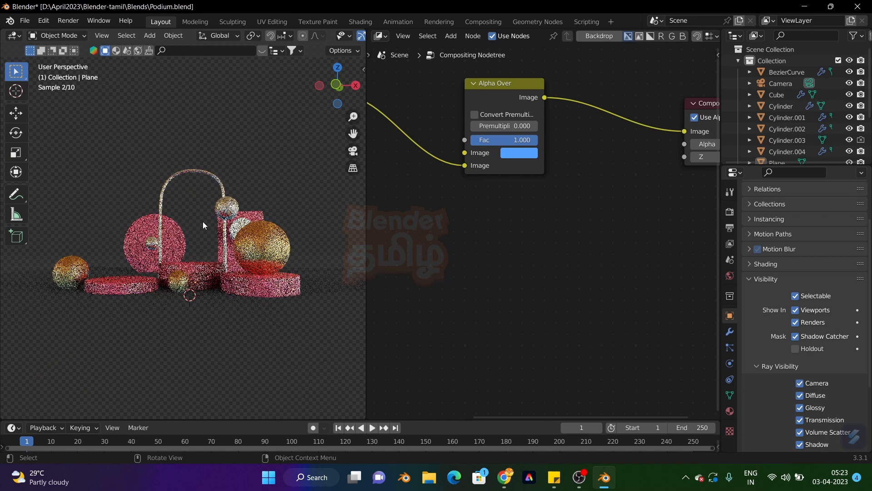
Set the 3D viewport to Solid shading and select the camera in an angled view of the whole scene.
key(z)
click(281, 219)
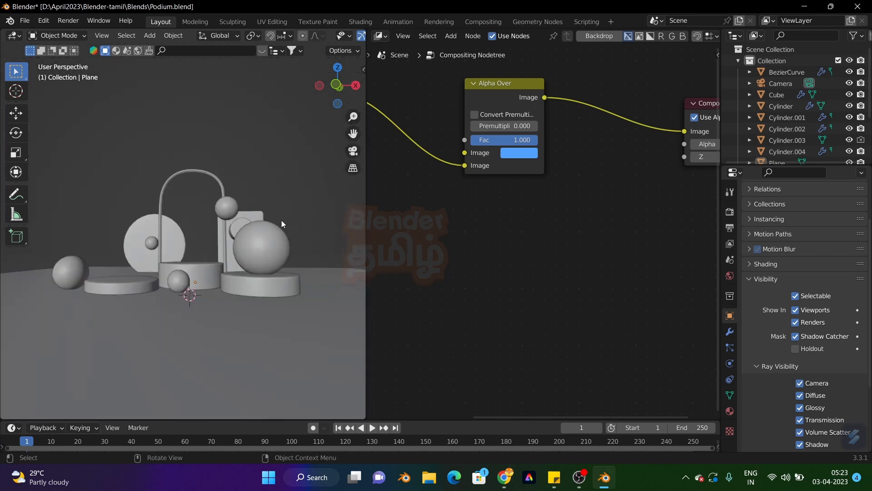
scroll(229, 240, down, 5)
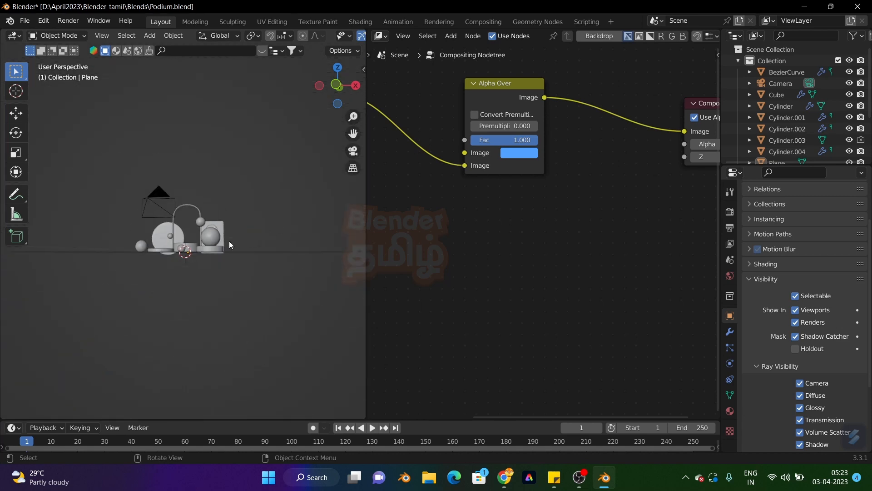
middle_drag(229, 241, 282, 276)
click(321, 299)
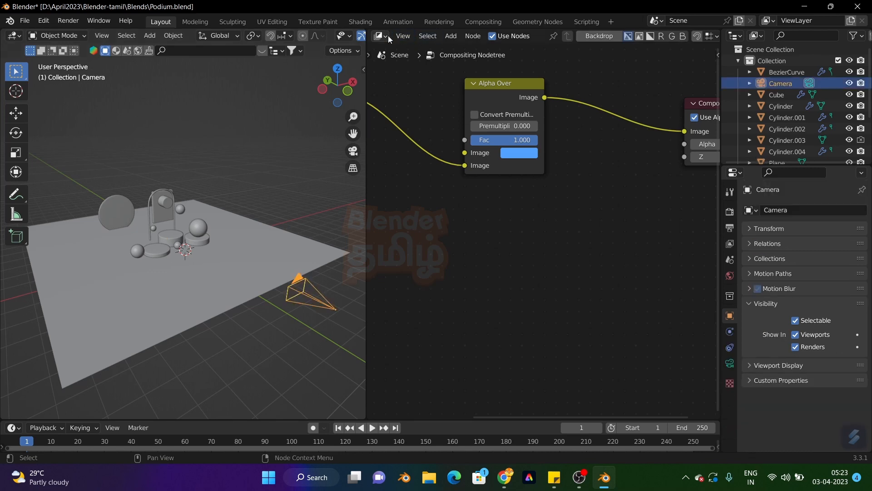
Replace the compositing node editor with a second 3D viewport showing the camera view.
scroll(430, 156, down, 8)
middle_drag(491, 177, 576, 184)
scroll(435, 92, up, 3)
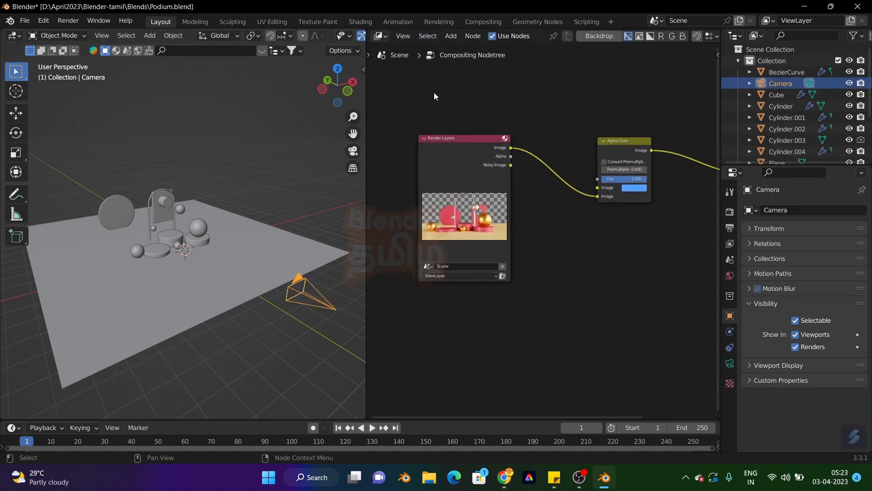
click(378, 39)
click(400, 67)
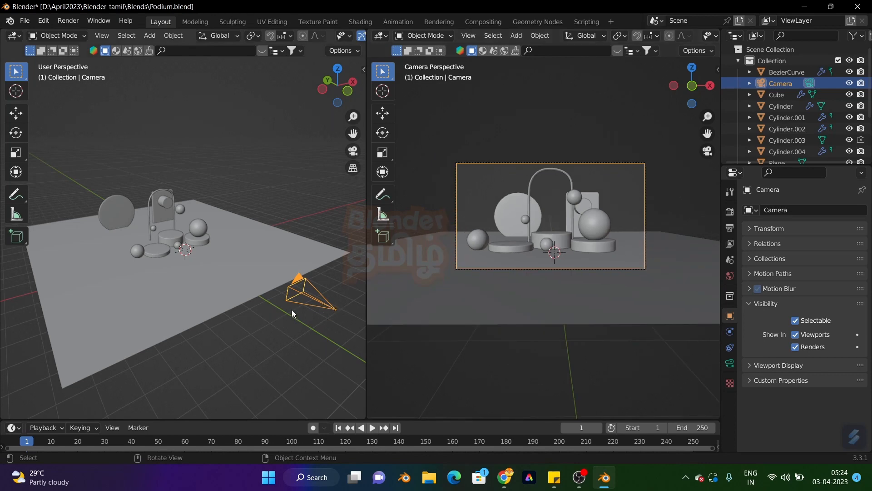
Insert a Location keyframe for the camera at frame 1 and enlarge the timeline area.
key(i)
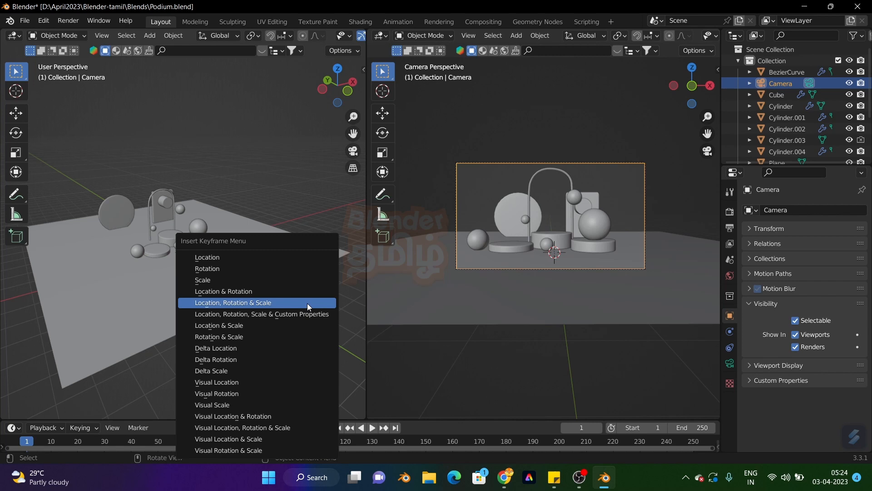
click(304, 257)
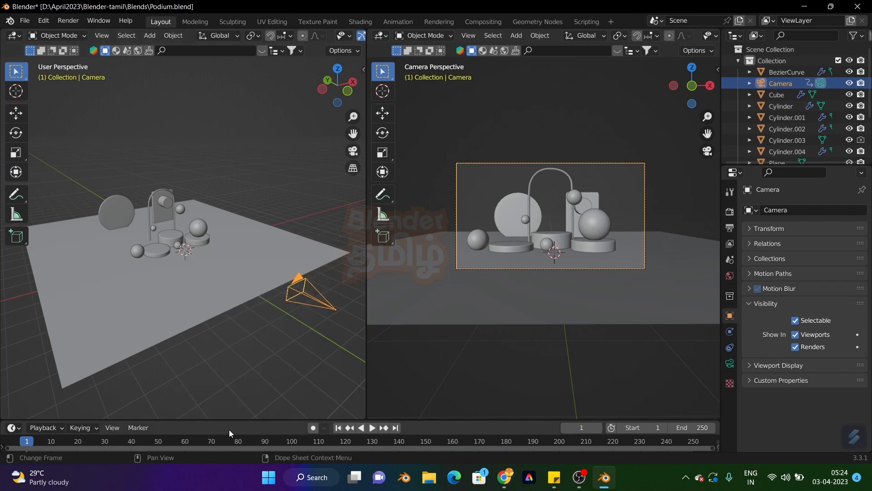
drag(241, 420, 27, 320)
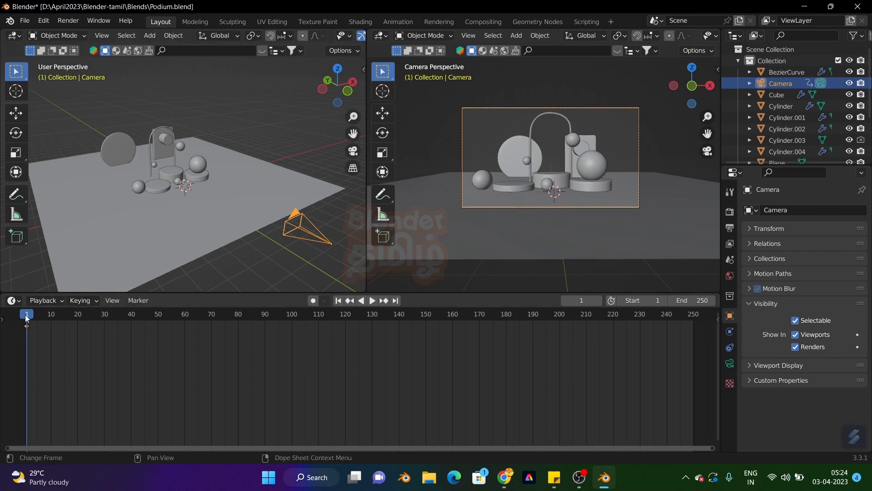
Enable Auto Keying and move the camera about 7.13 m along Y towards the podiums at frame 251.
drag(27, 321, 695, 370)
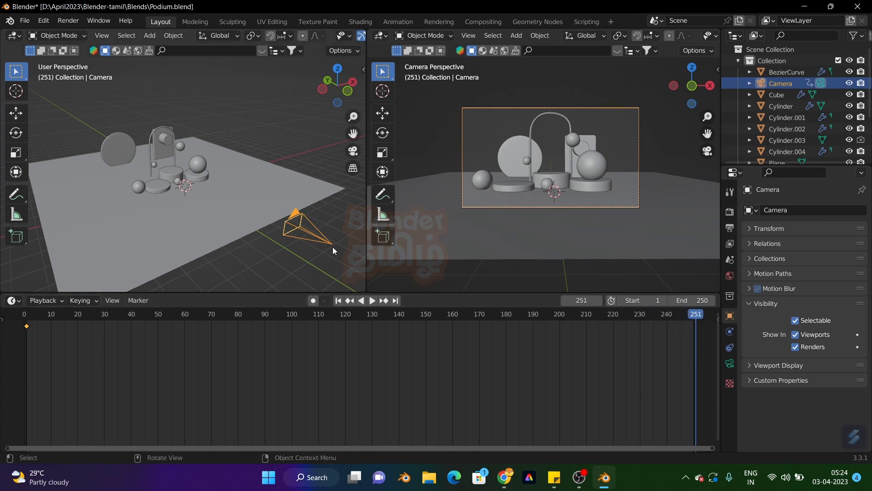
click(16, 113)
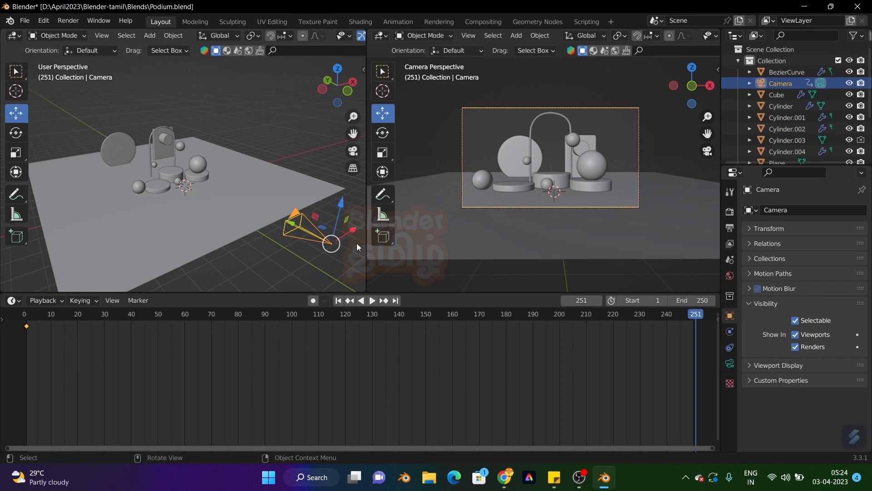
click(314, 301)
drag(293, 226, 138, 188)
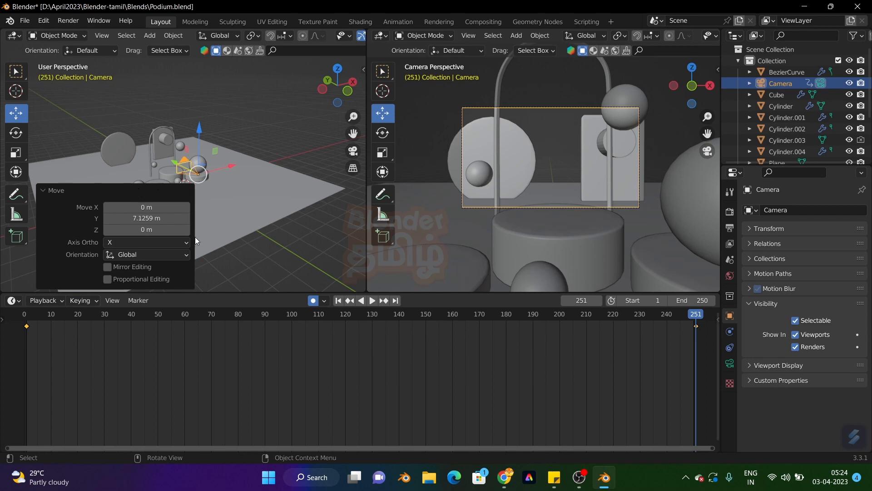
Shift the camera keyframes one frame earlier so the last sits at frame 250, and preview the animation from frame 1.
drag(697, 312, 26, 415)
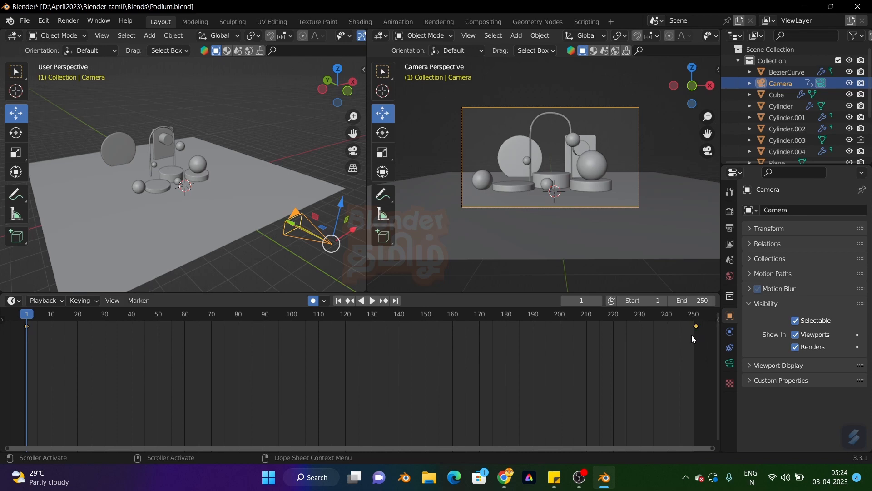
drag(696, 325, 694, 325)
click(372, 301)
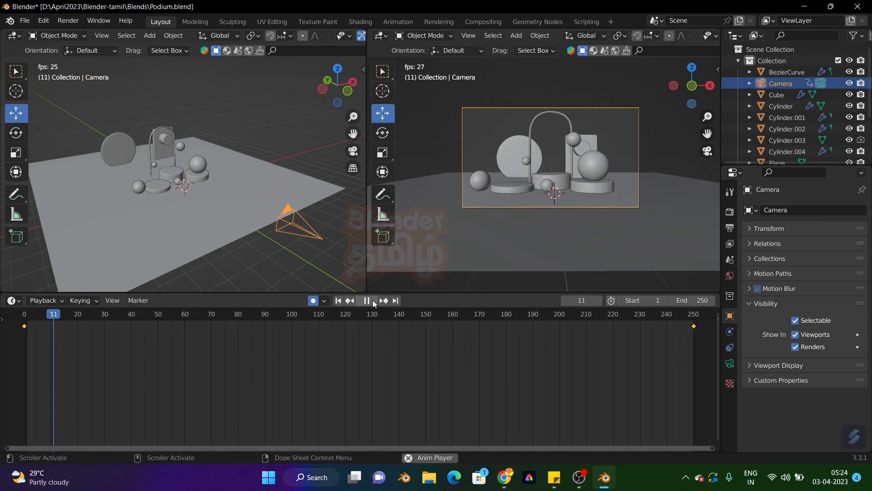
click(338, 300)
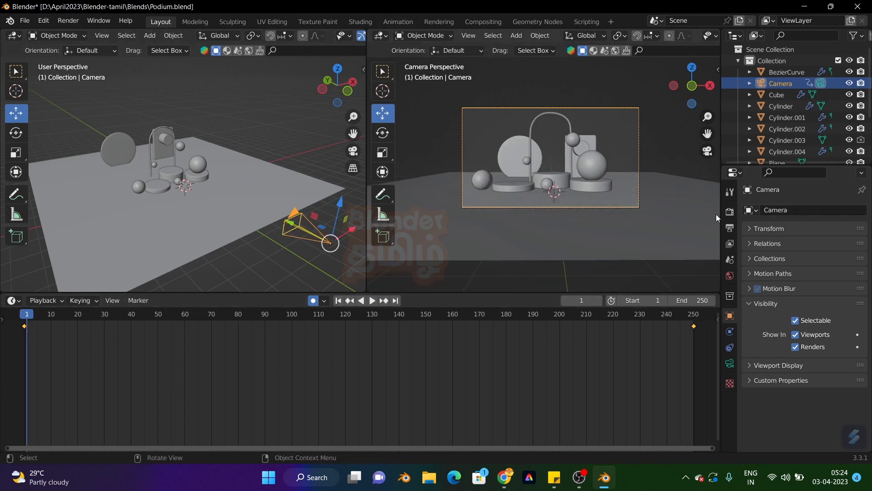
Review the Cycles render settings, including viewport and render sampling, denoising and the Film transparency options.
click(729, 212)
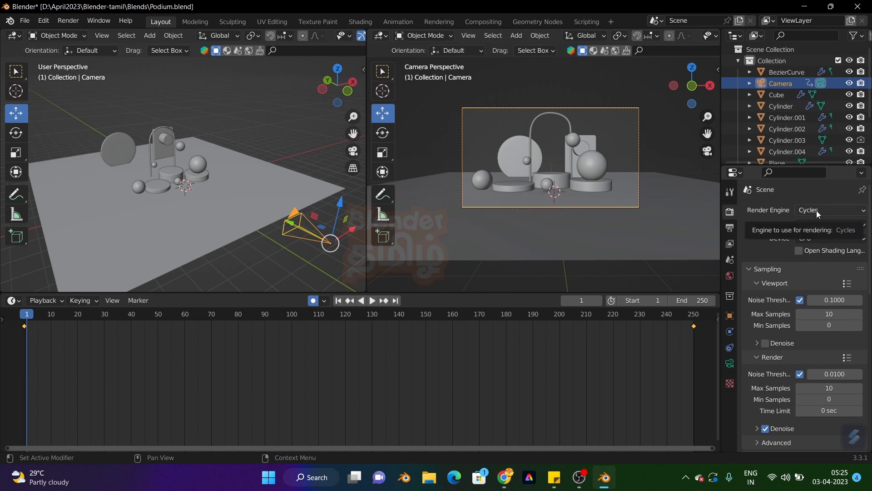
scroll(795, 249, down, 3)
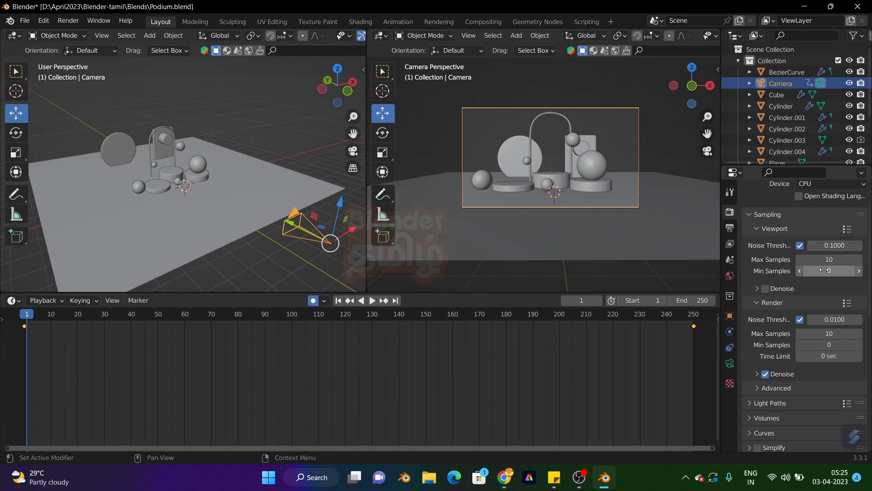
click(767, 229)
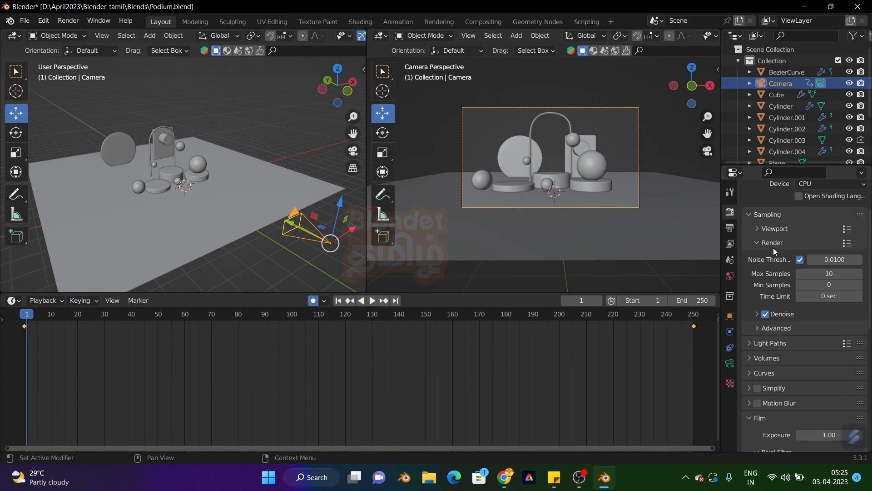
click(772, 228)
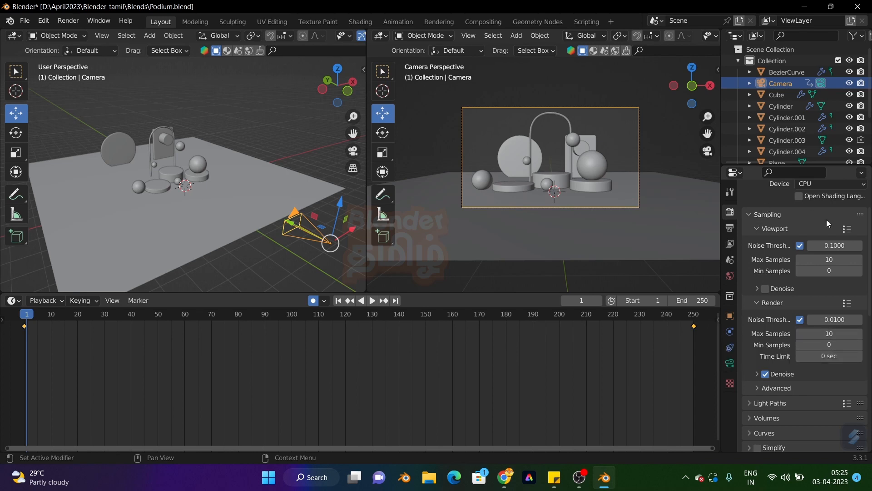
scroll(799, 295, down, 5)
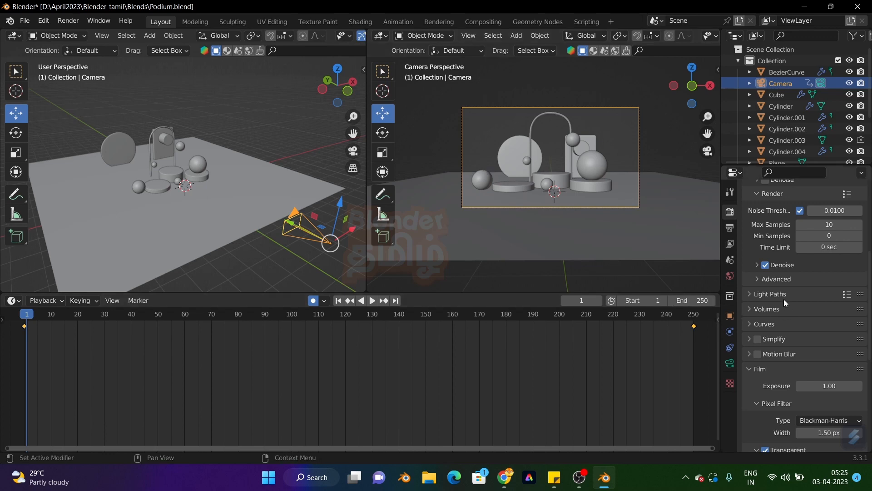
scroll(783, 298, down, 2)
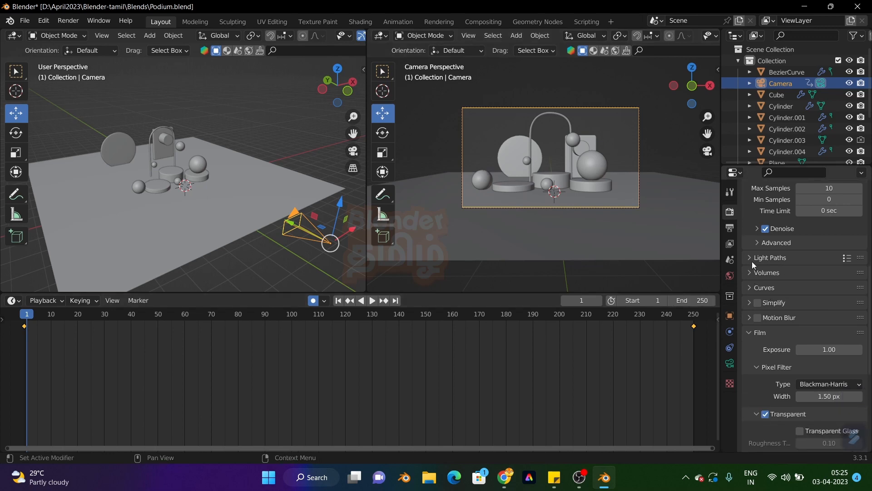
scroll(772, 362, down, 4)
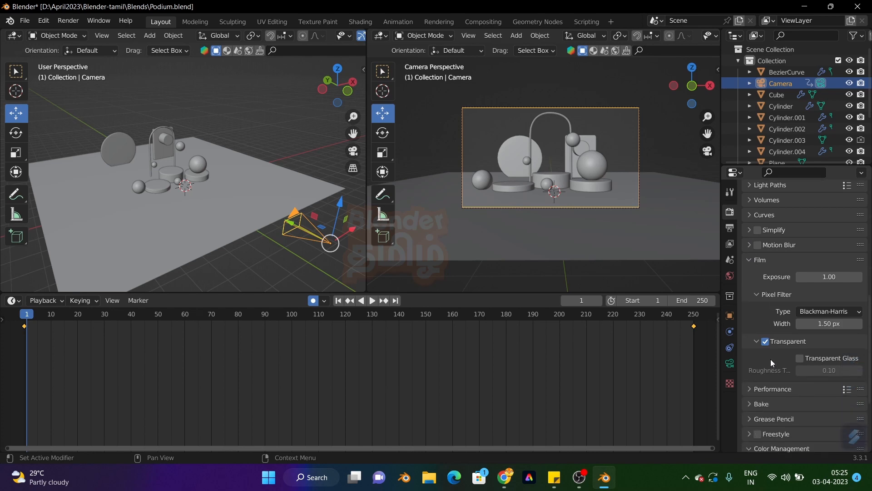
scroll(771, 361, up, 9)
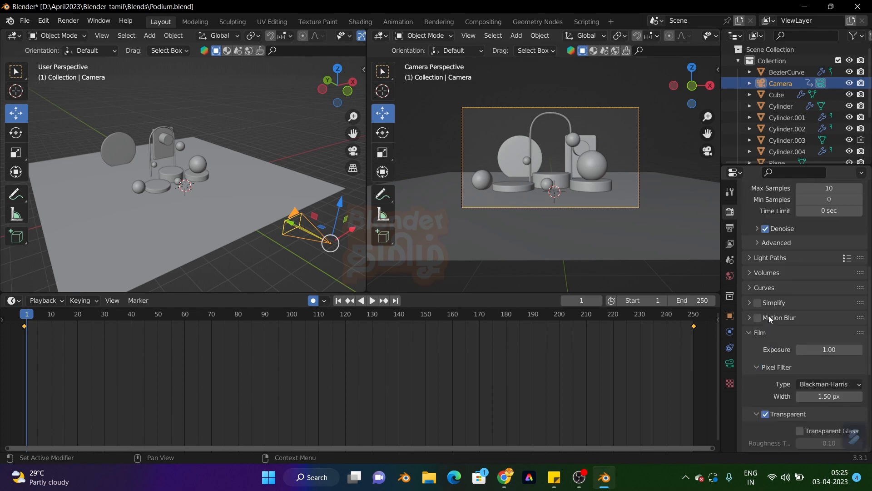
Review the output format settings and browse to D:\April2023\Blender-tamil for the render output path.
click(730, 229)
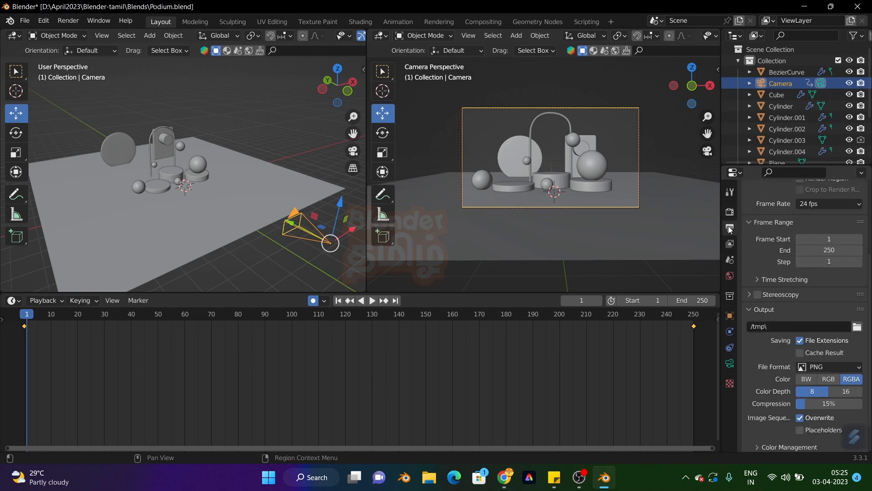
scroll(832, 250, up, 4)
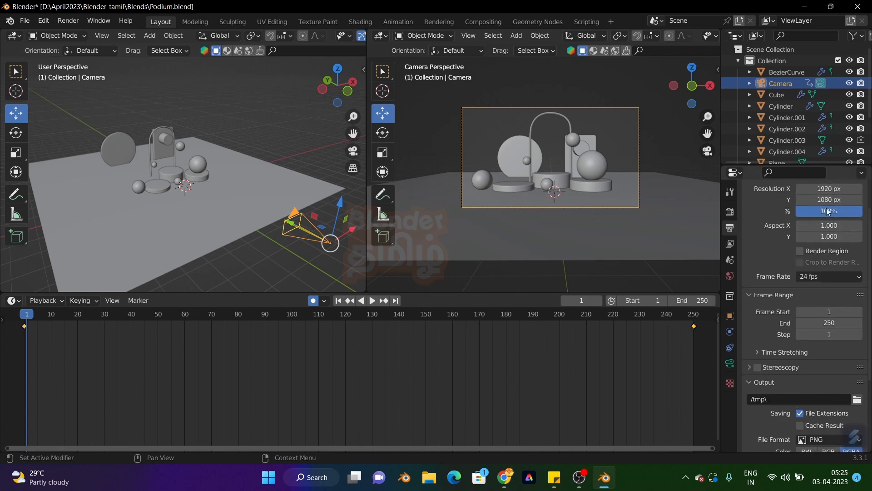
scroll(838, 336, down, 1)
scroll(838, 336, down, 3)
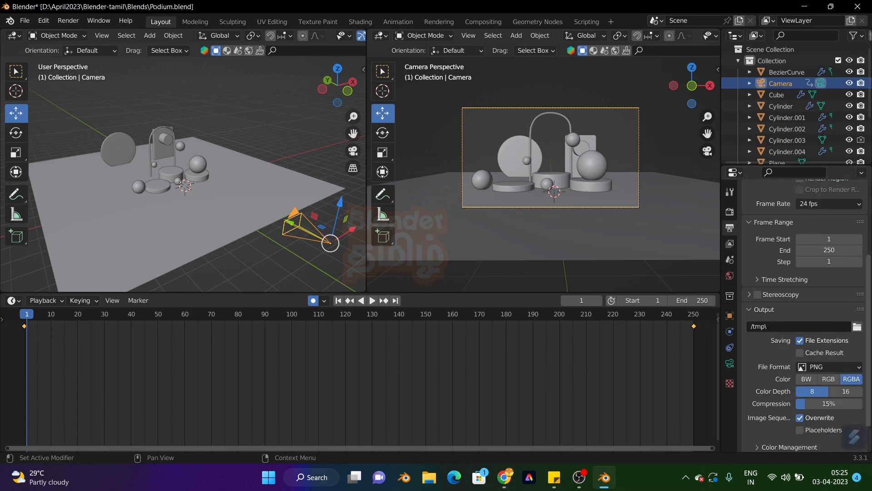
click(857, 327)
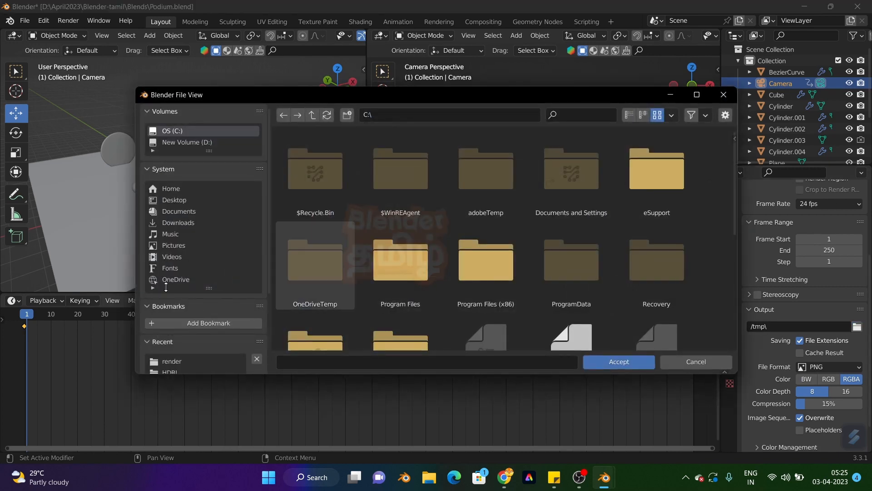
click(200, 143)
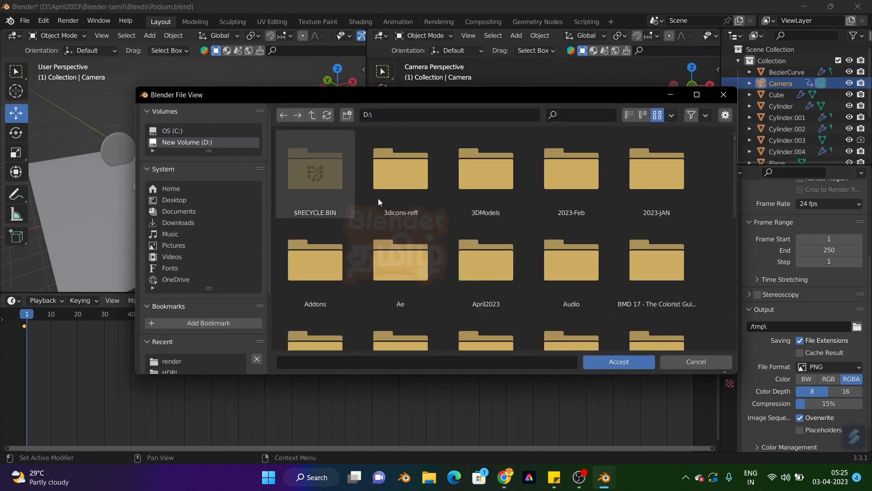
double_click(507, 267)
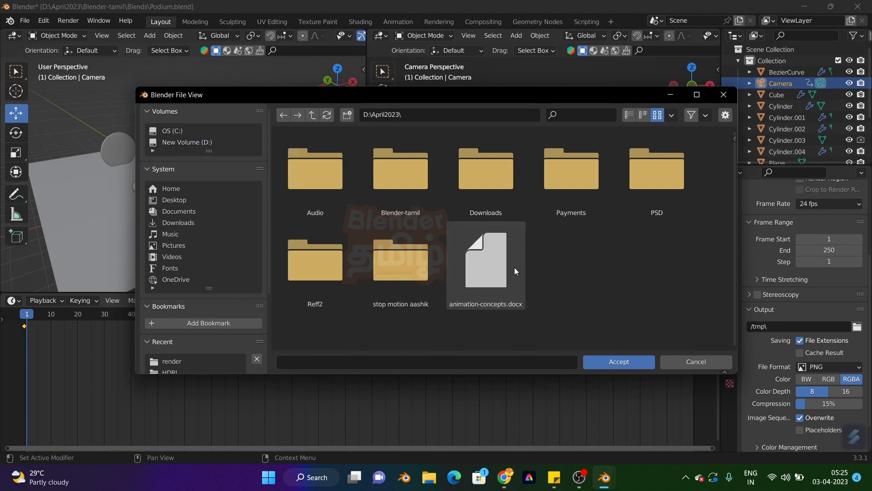
double_click(432, 173)
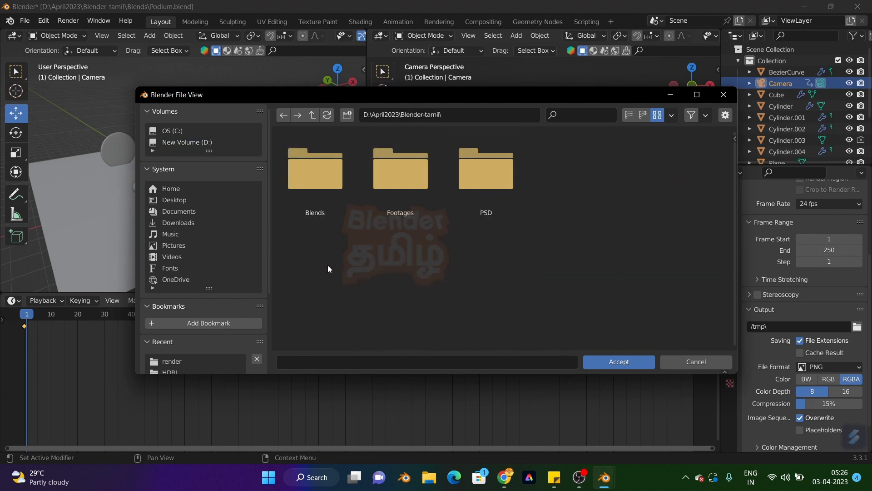
Create a Renders folder in Blender-tamil and, inside it, a BG folder, and open that folder.
click(347, 114)
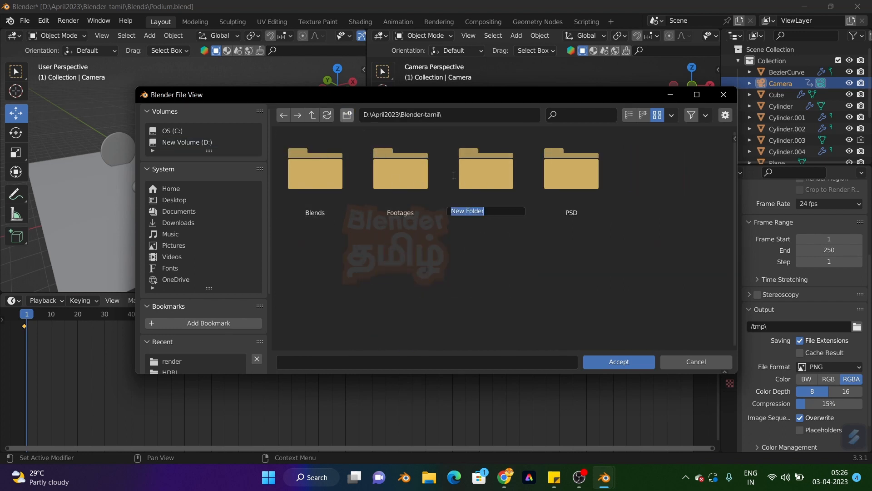
text(Renders)
key(Return)
double_click(570, 165)
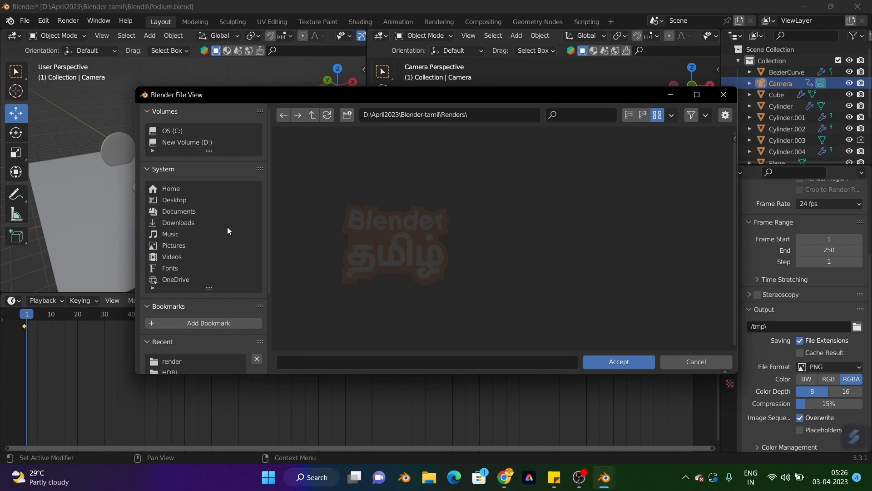
click(347, 115)
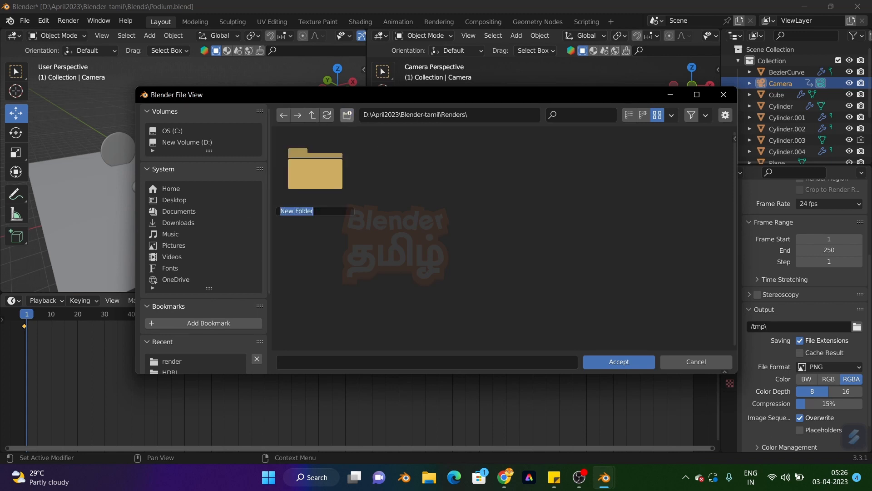
text(BG)
key(Return)
double_click(320, 172)
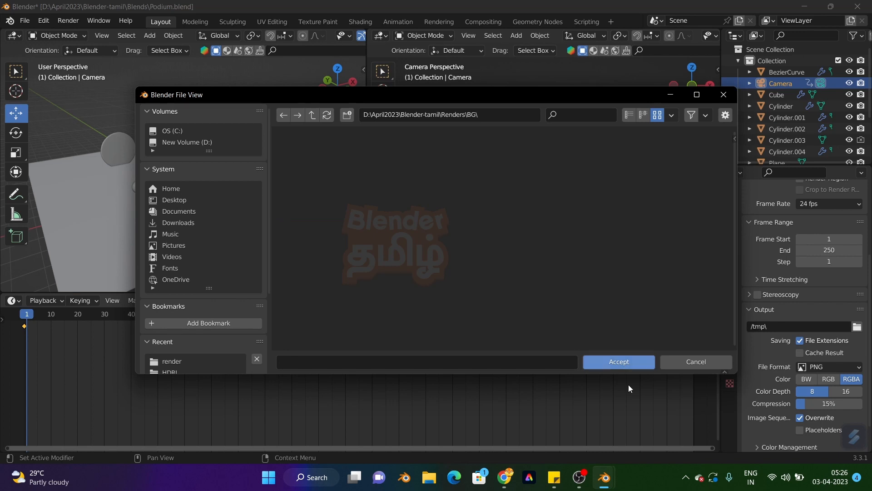
Name the output files BG and accept the Renders\BG folder as the output path.
click(380, 360)
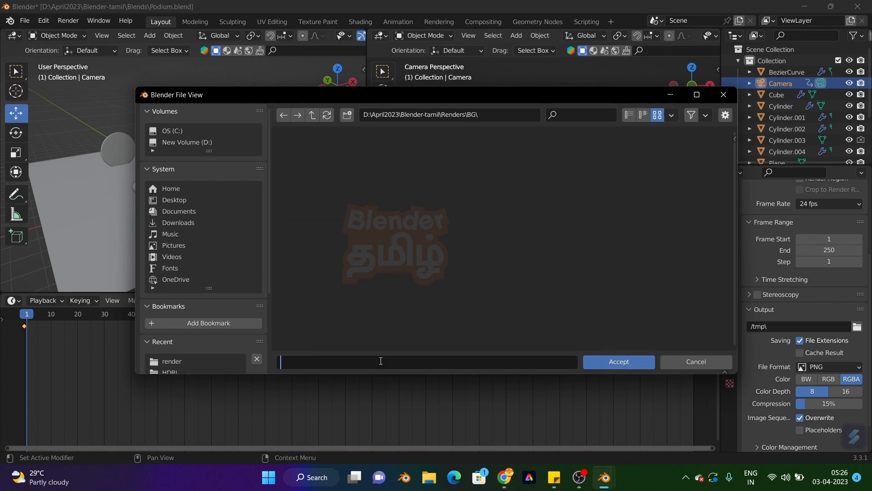
text(BG)
click(619, 361)
Review the resolution, frame range and output settings, and start rendering the animation.
scroll(825, 344, up, 5)
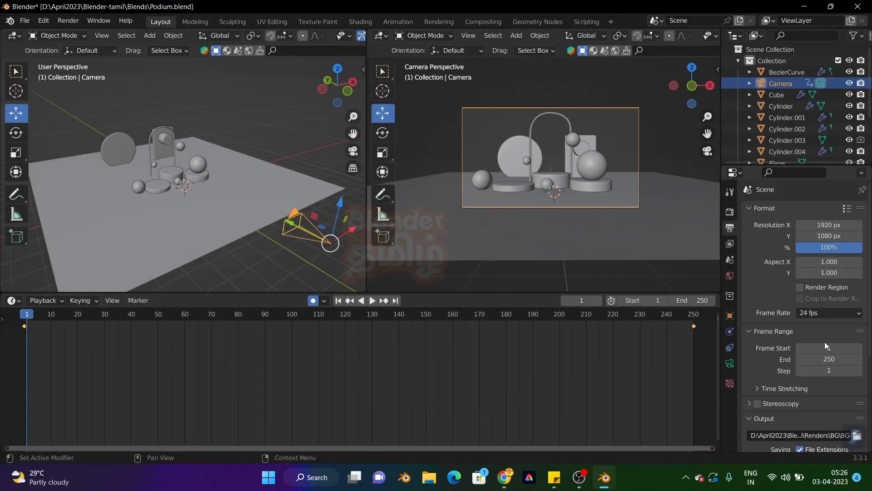
scroll(807, 328, down, 5)
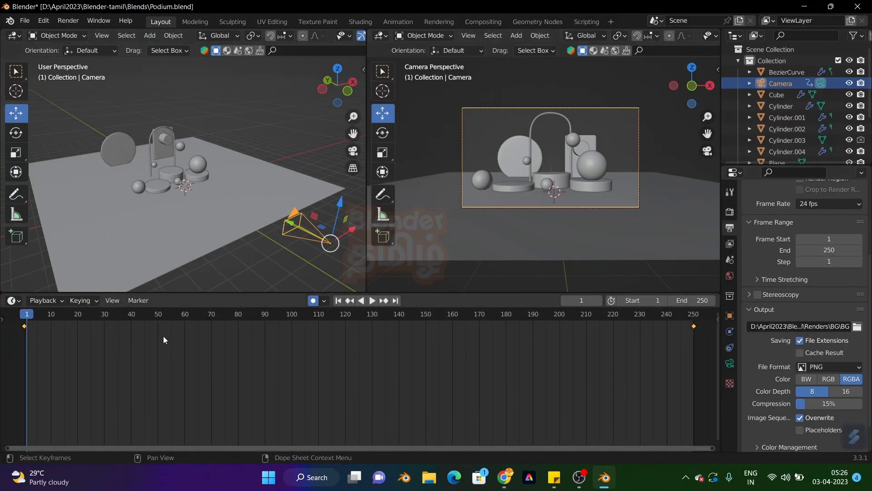
click(68, 20)
click(90, 42)
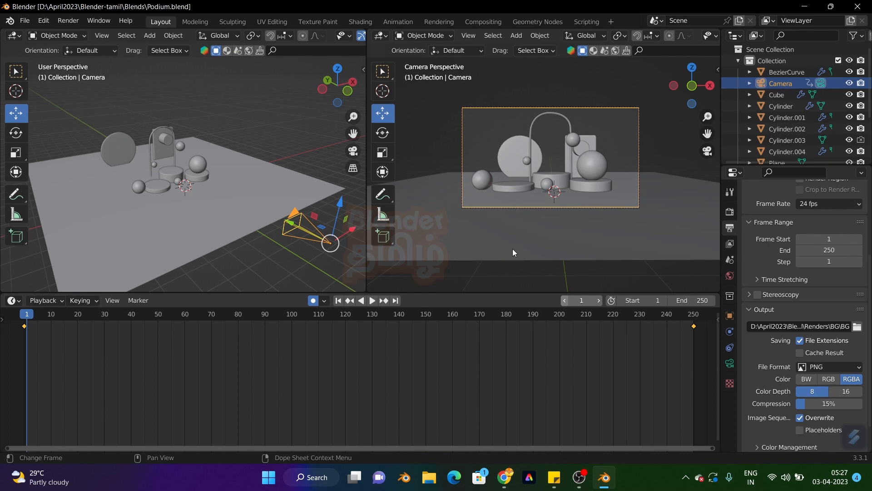
Widen the camera view area and switch it to the Compositor editor.
middle_drag(324, 219, 239, 189)
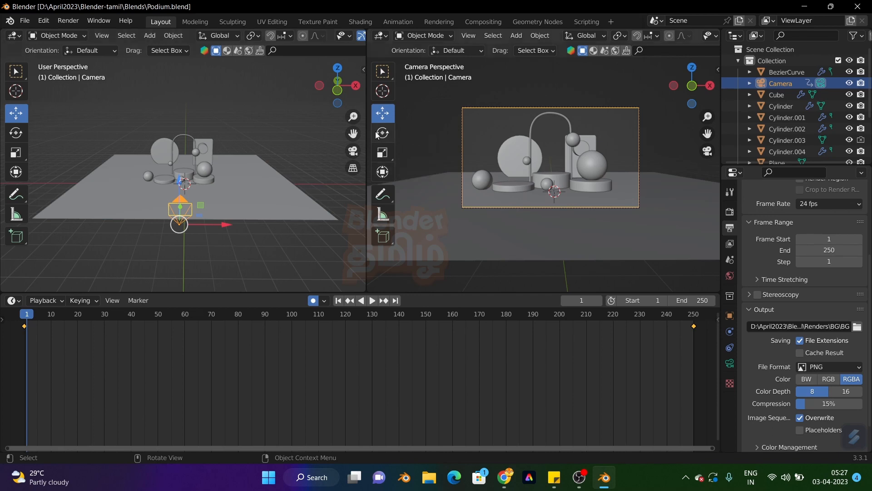
drag(364, 132, 317, 132)
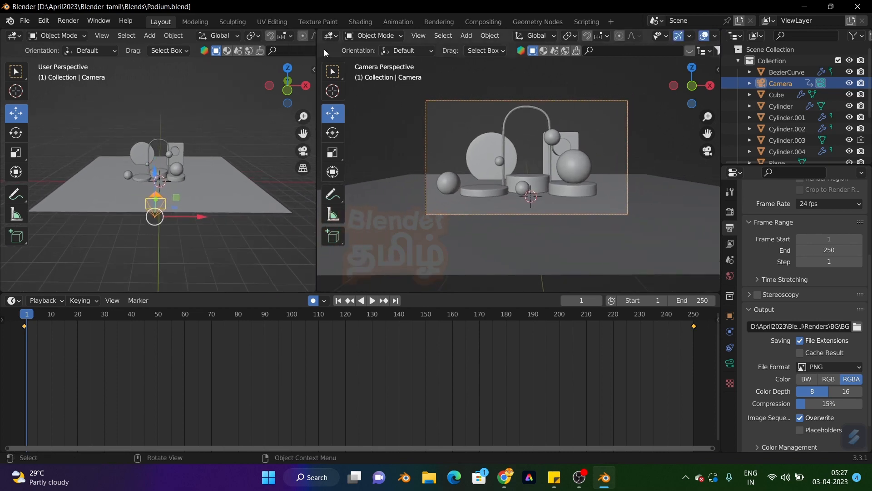
click(330, 35)
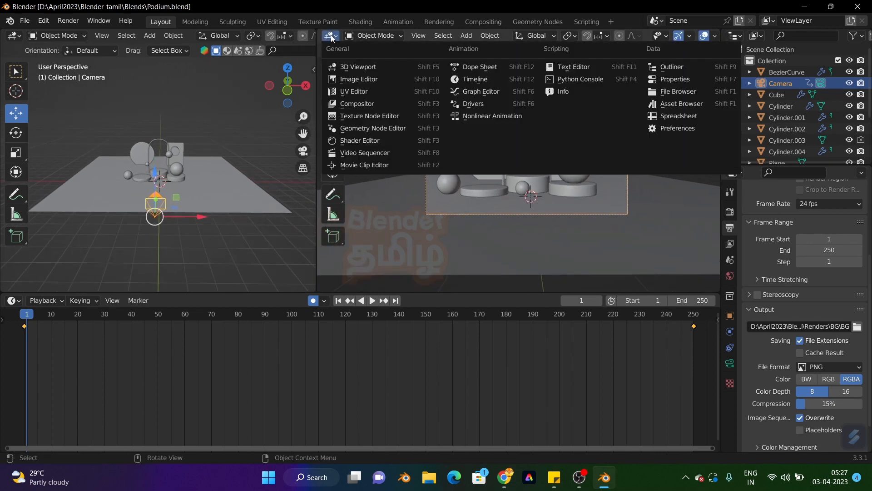
click(336, 36)
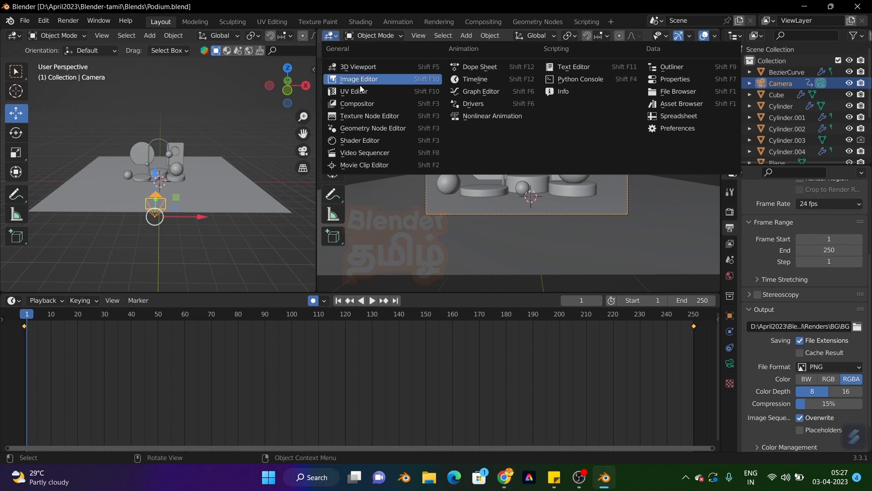
click(369, 104)
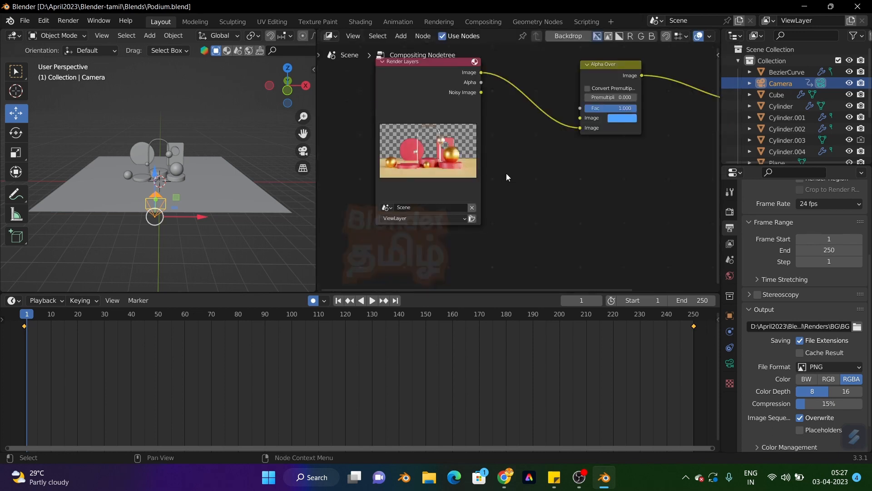
Delete the Alpha Over node and connect the Render Layers Image output directly to the Composite Image input.
middle_drag(602, 146, 481, 189)
click(486, 125)
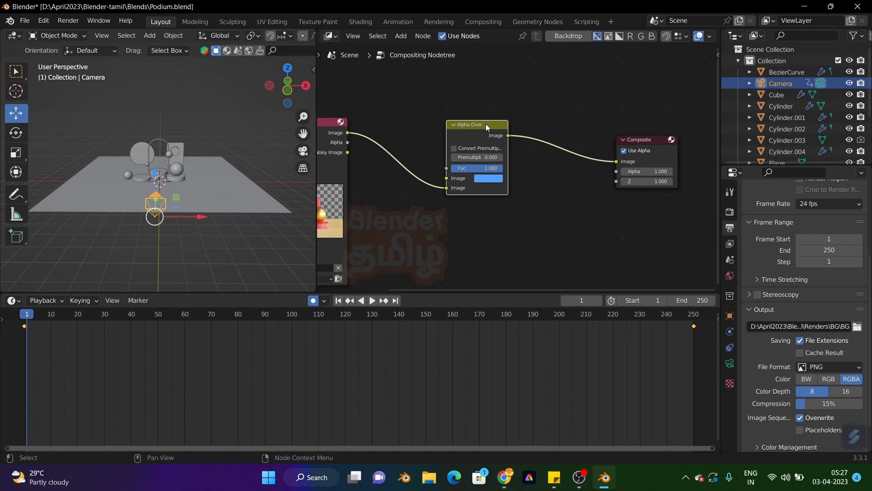
key(Delete)
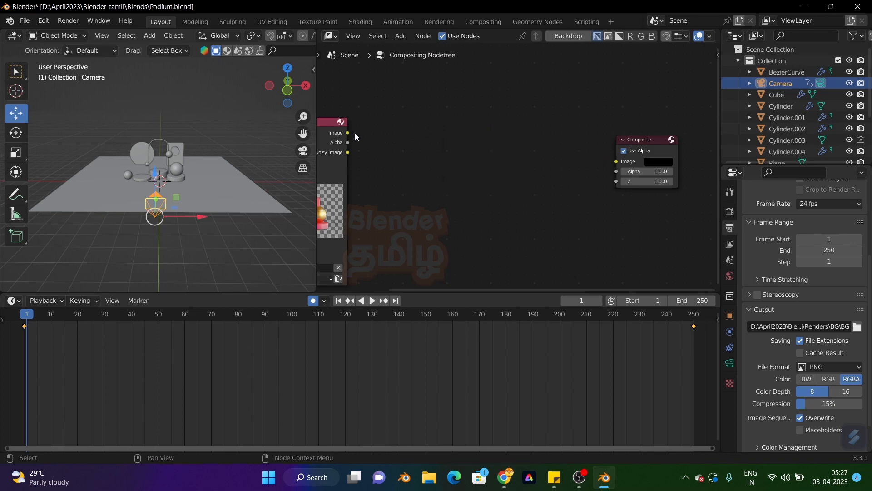
drag(347, 132, 617, 161)
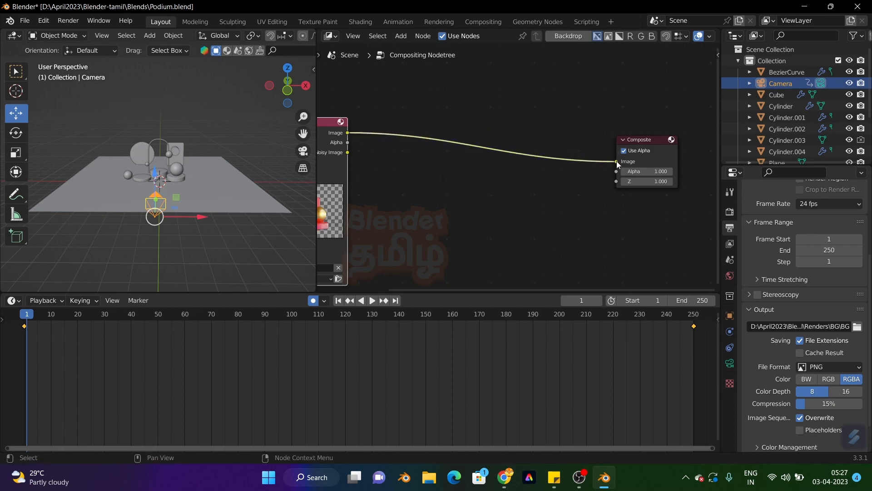
scroll(500, 165, down, 3)
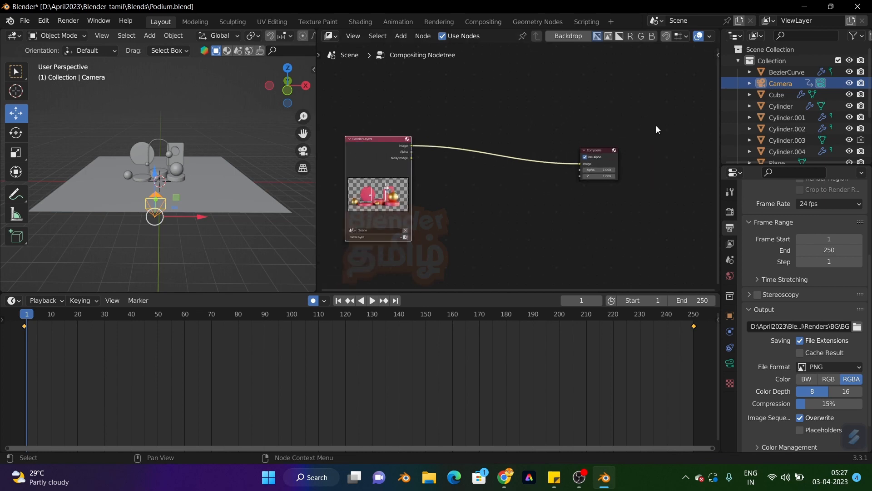
scroll(465, 105, up, 3)
scroll(502, 108, up, 1)
middle_drag(502, 108, 555, 111)
scroll(556, 114, down, 1)
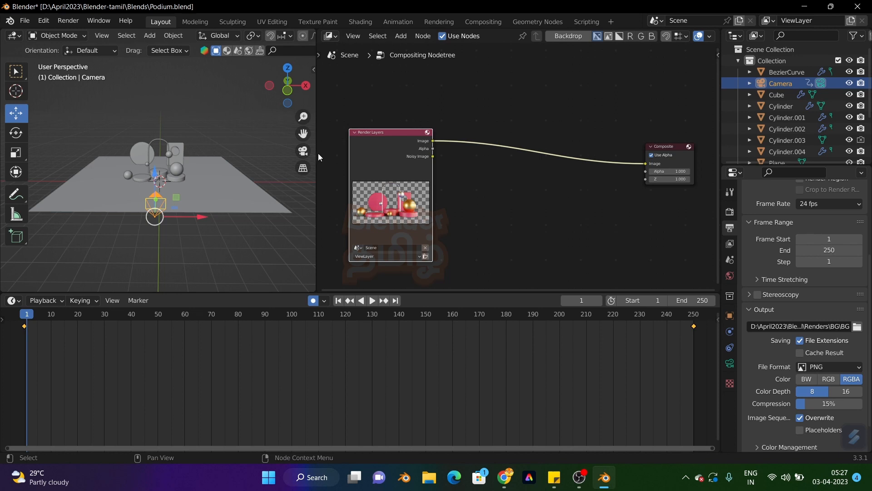
Select the ground plane and check its Shadow Catcher and Ray Visibility settings in the object properties.
drag(318, 154, 359, 154)
click(250, 197)
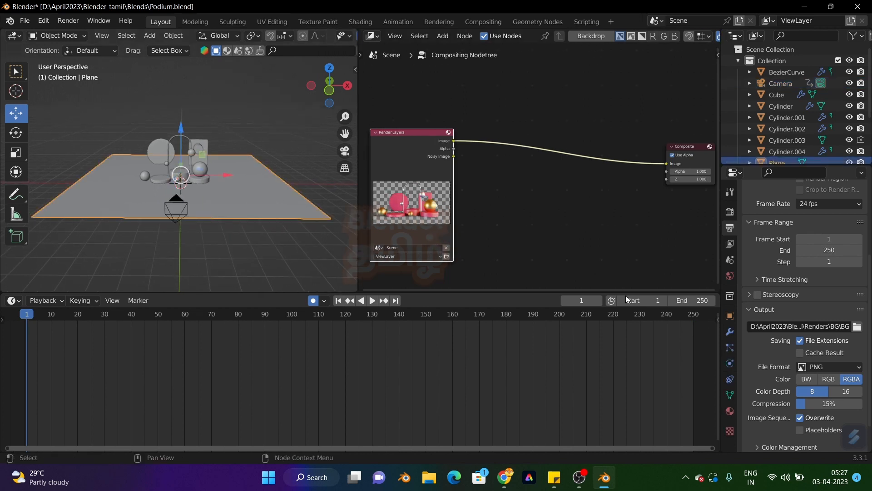
click(730, 316)
scroll(808, 301, down, 2)
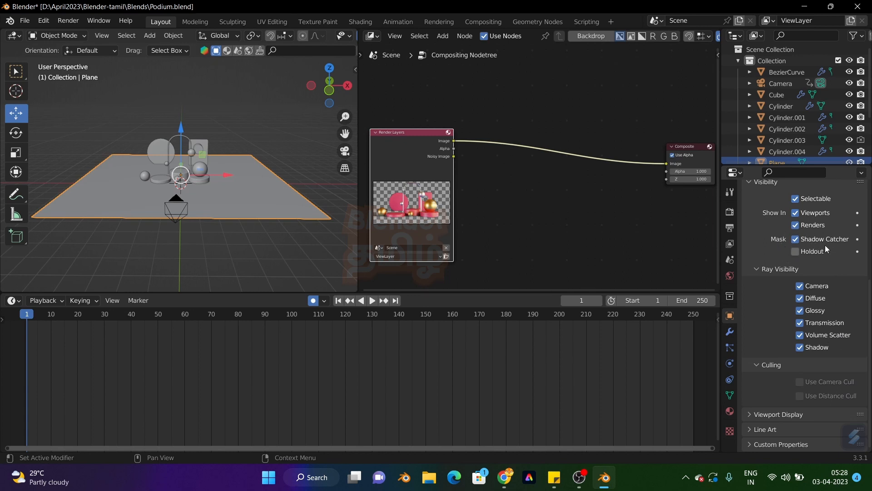
Widen the 3D viewport, render a still image of frame 1 and inspect the background and shadows.
drag(357, 200, 479, 202)
click(68, 21)
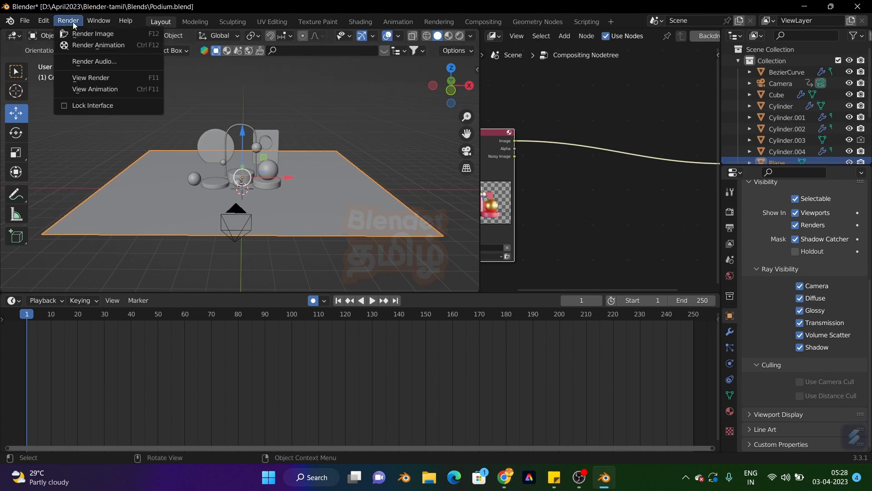
click(85, 33)
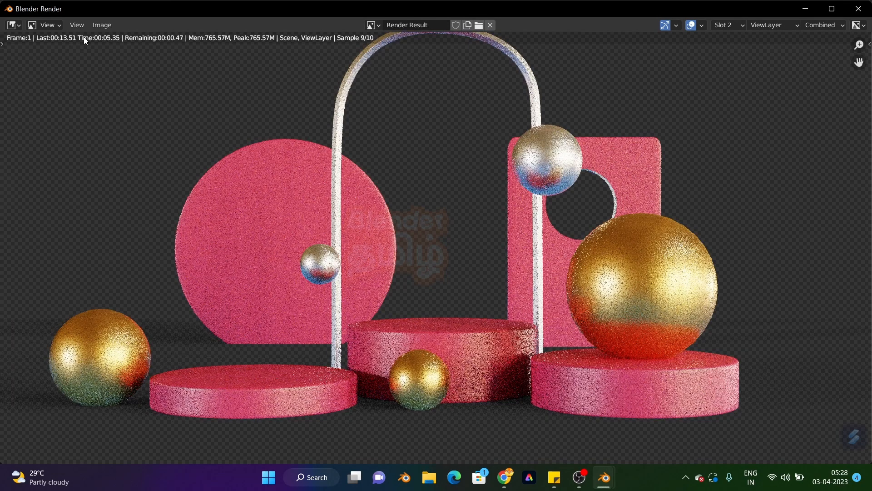
scroll(257, 150, down, 1)
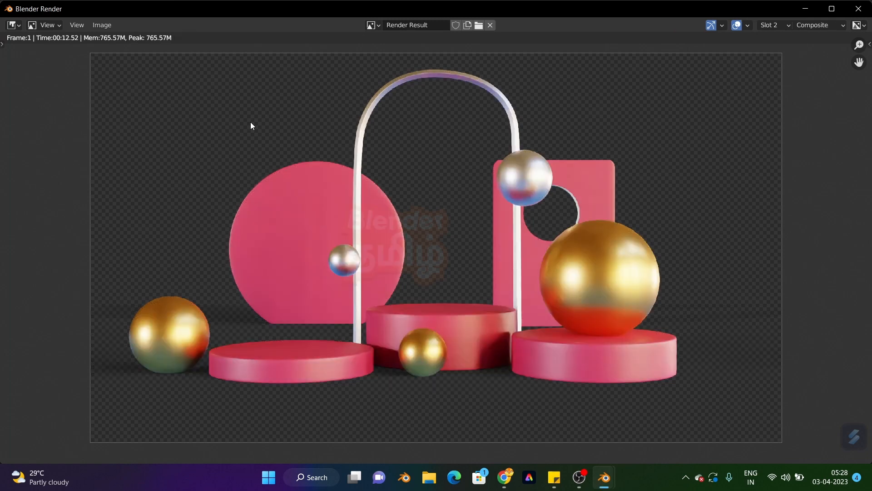
scroll(262, 155, down, 3)
scroll(572, 290, up, 2)
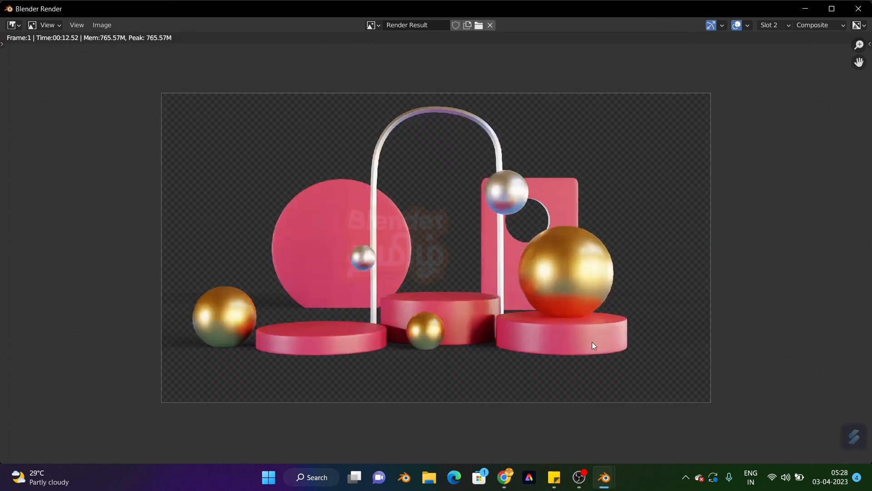